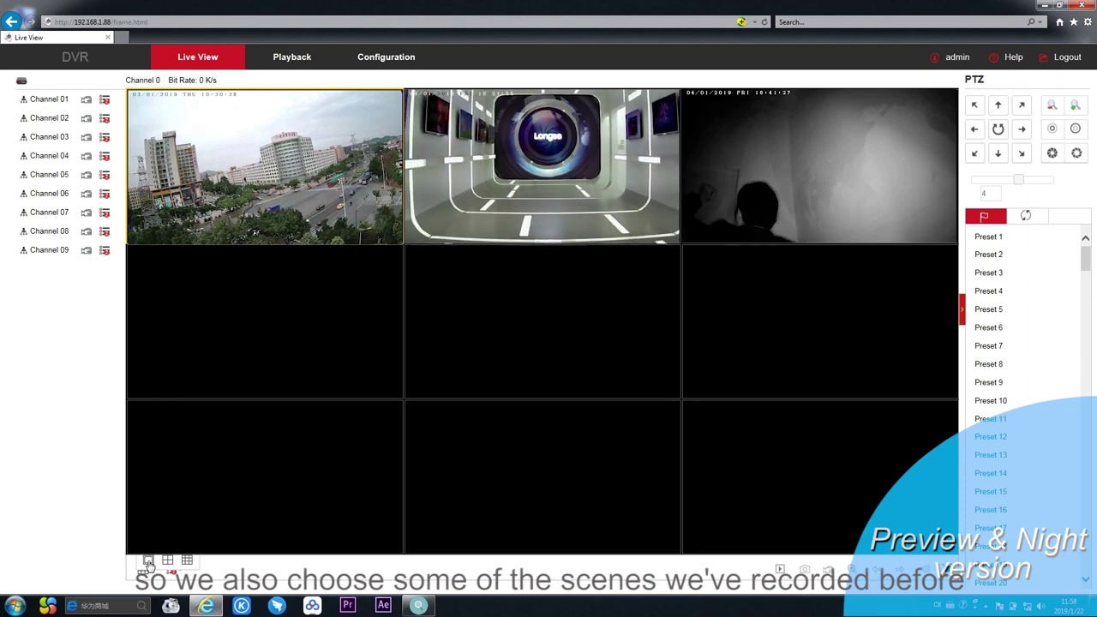
Step: View the recorded scenes of the first three channels one at a time in the single-channel live view layout
click(147, 562)
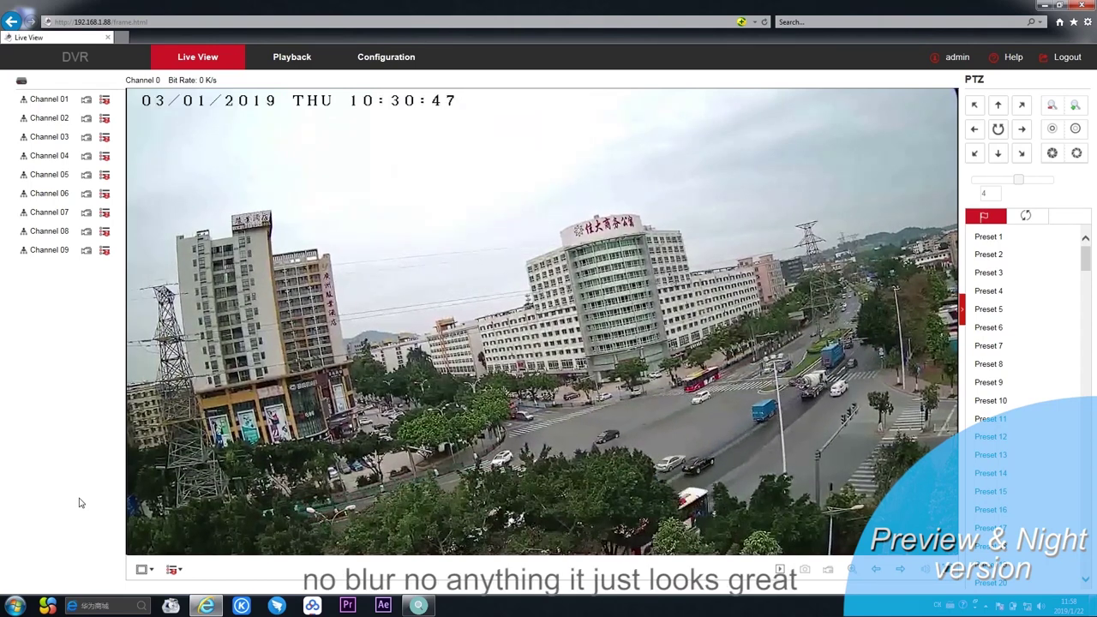
click(145, 569)
click(147, 562)
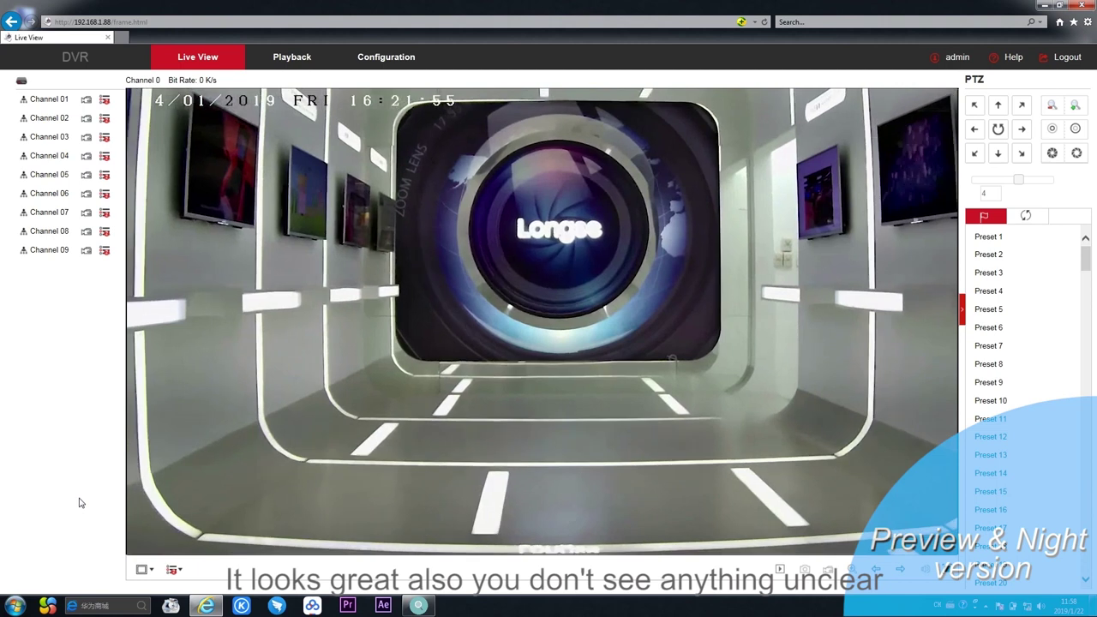
click(142, 568)
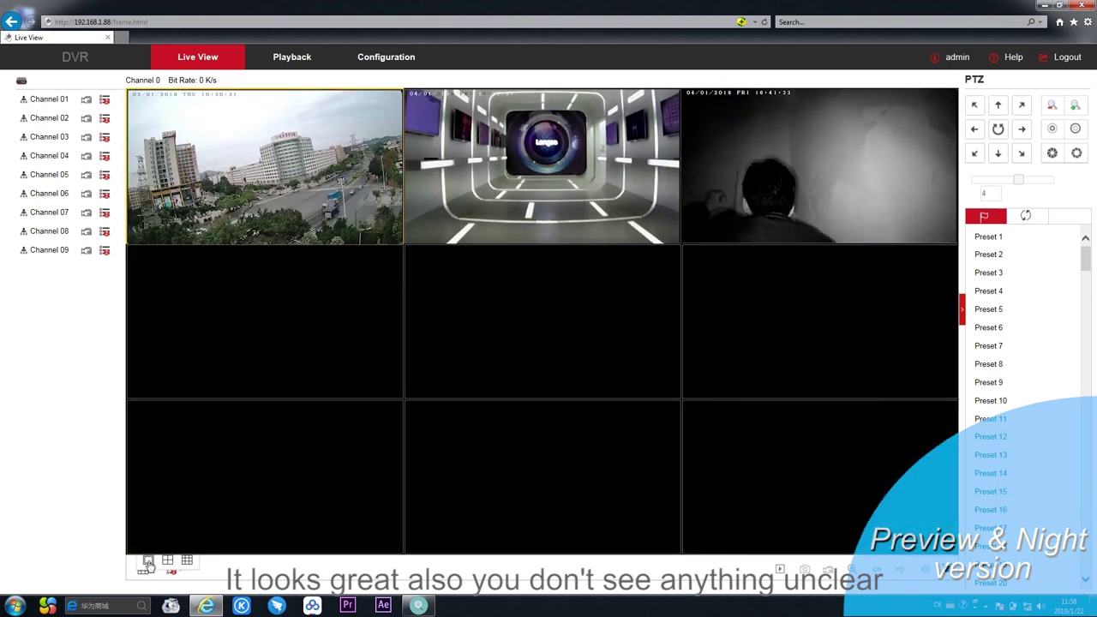
click(147, 562)
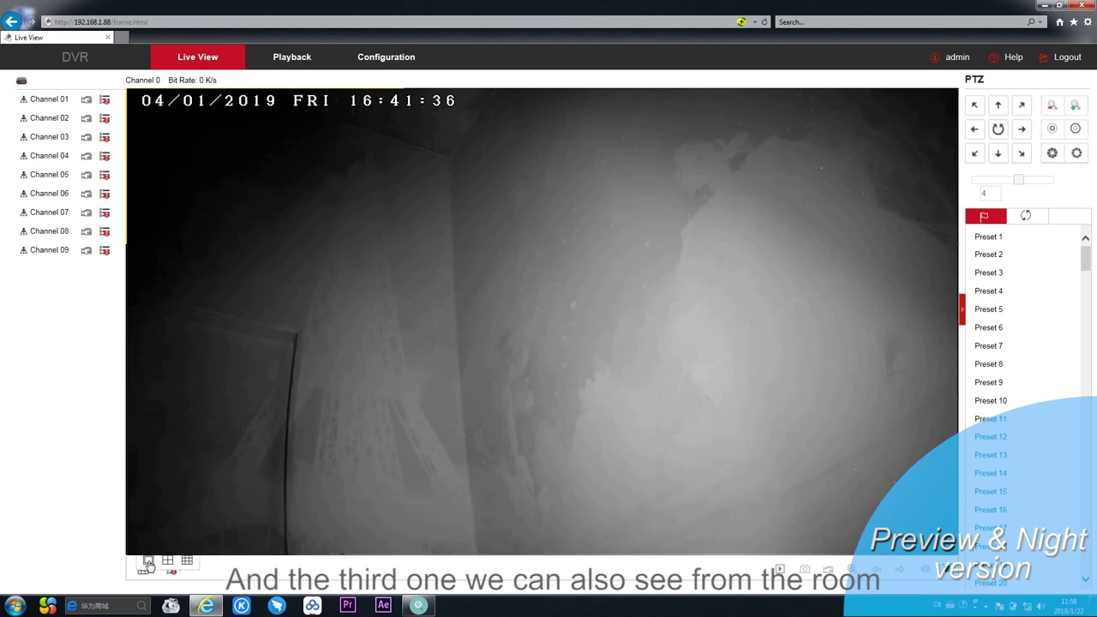
click(148, 563)
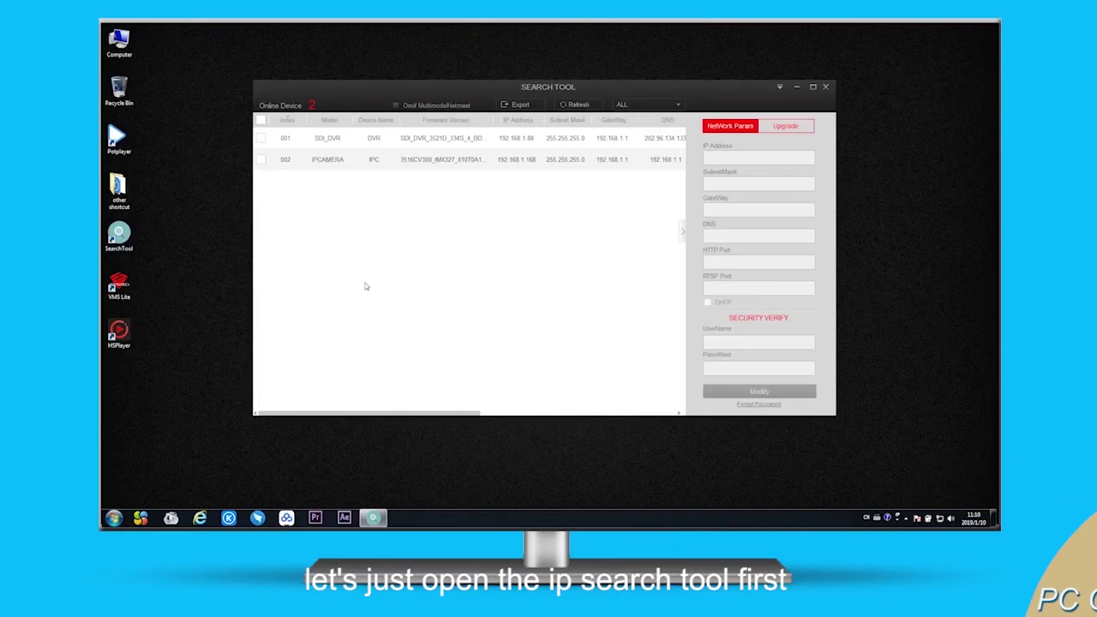
Step: Select the SDI_DVR device in the search tool and check the PC's network connection details for a matching IP segment
click(262, 138)
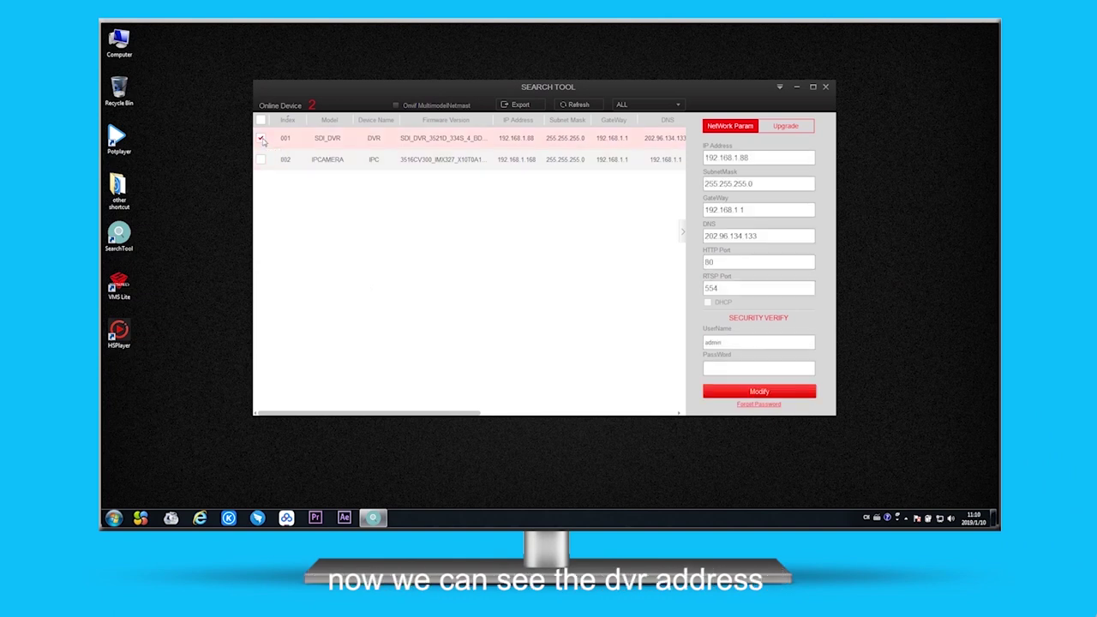
click(940, 519)
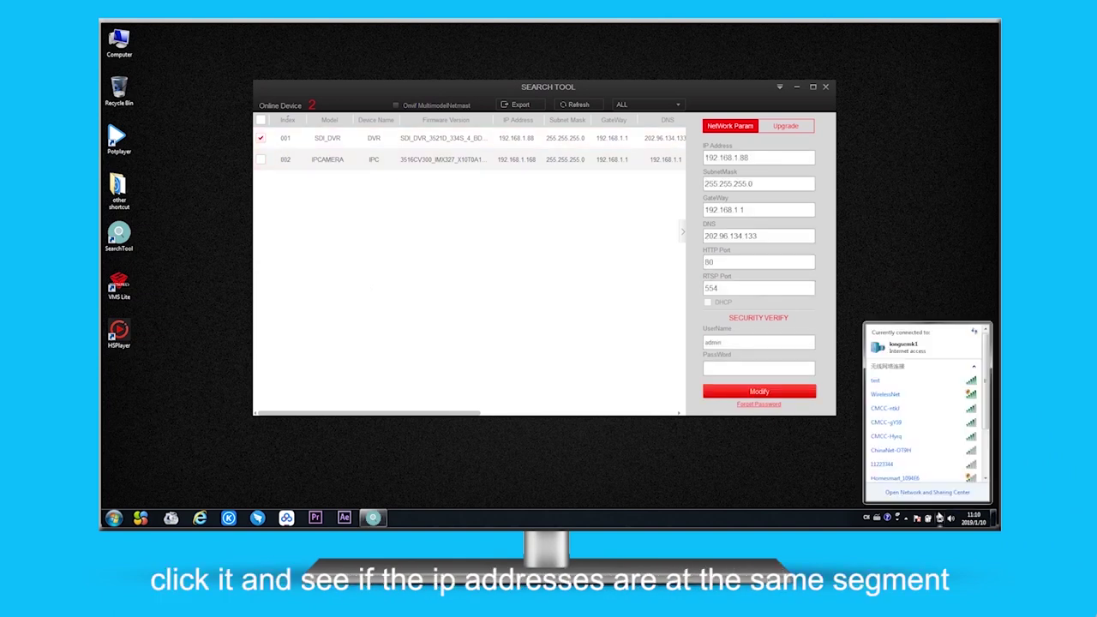
click(943, 499)
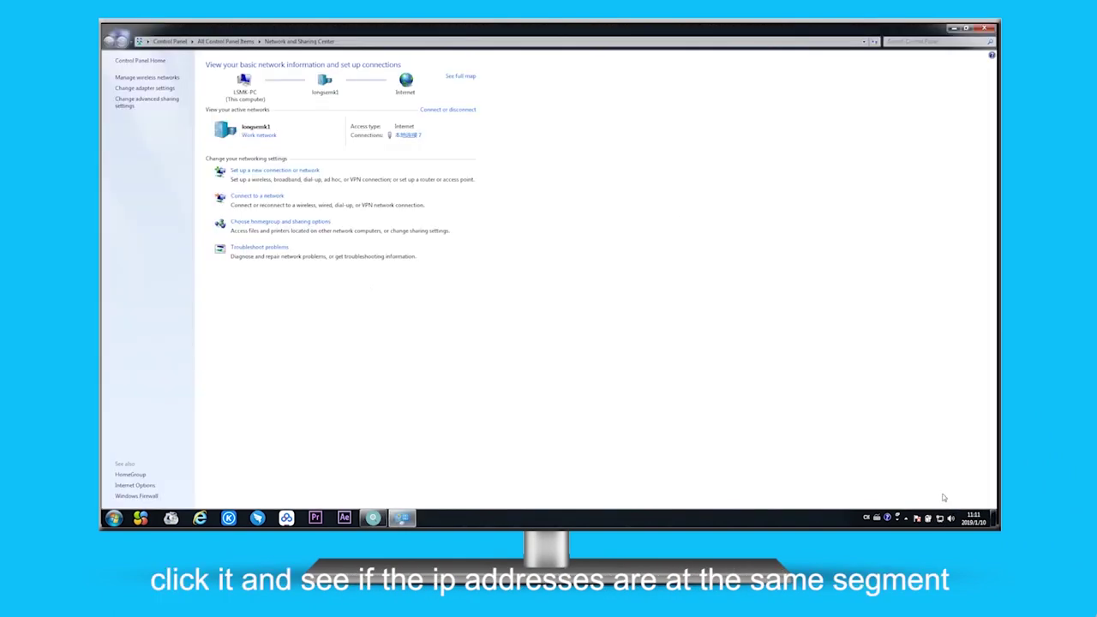
click(407, 139)
click(496, 262)
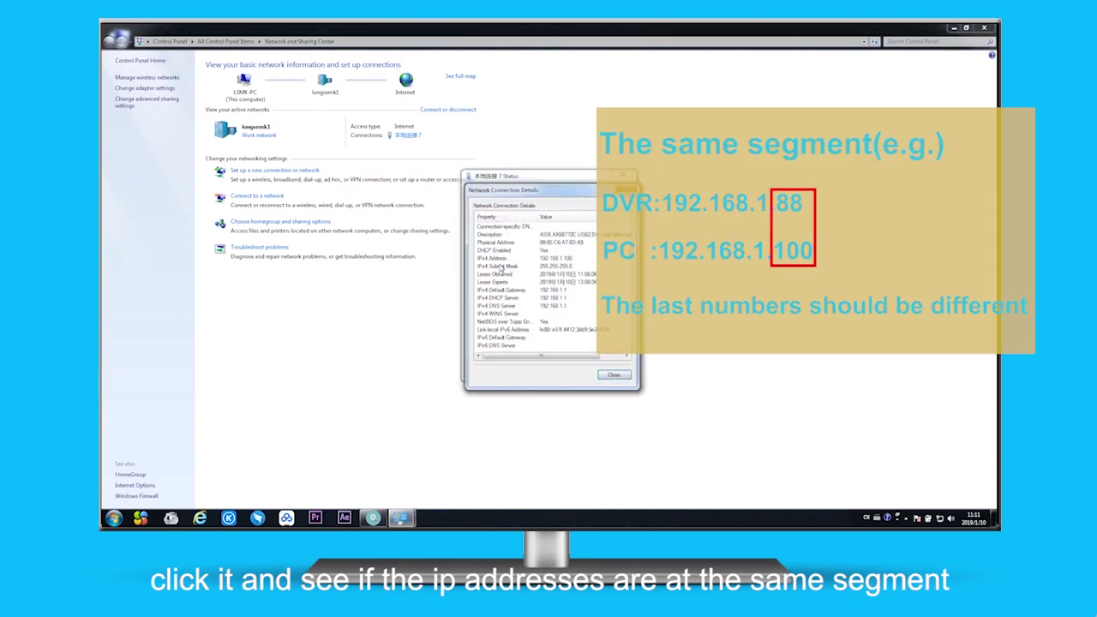
click(614, 374)
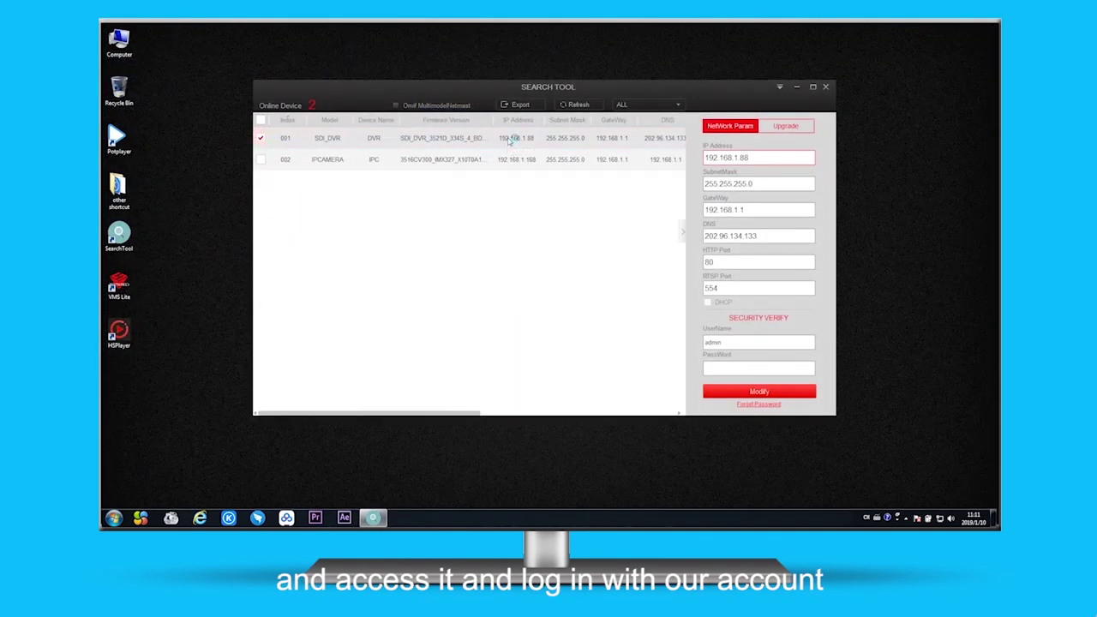
Step: Open the DVR's web page from its IP address in the device list and log in, postponing the password change
double_click(509, 141)
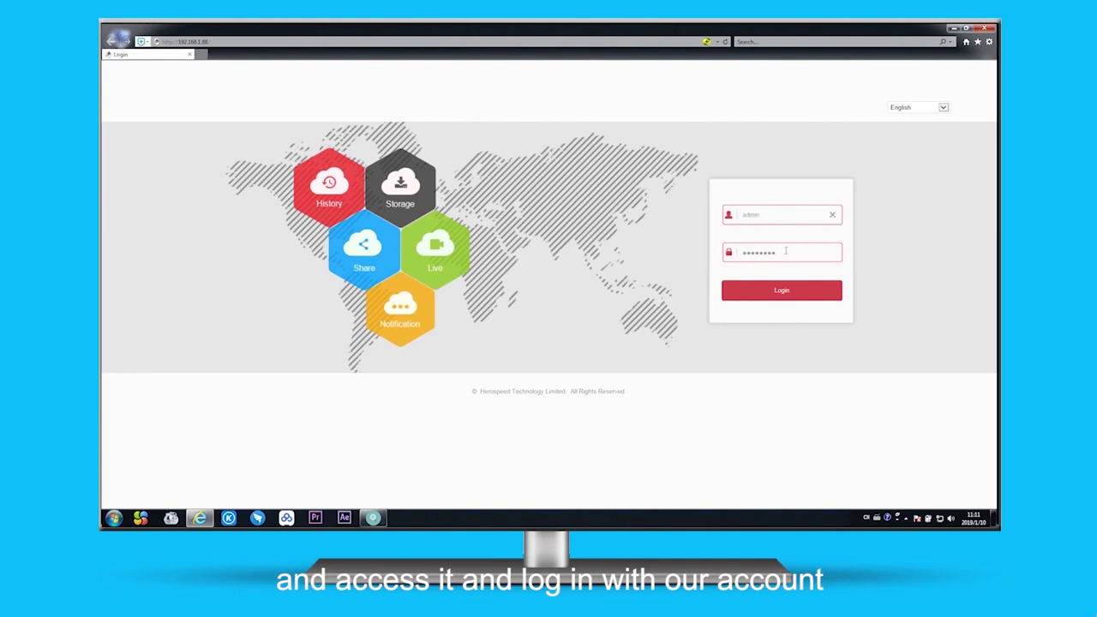
click(777, 290)
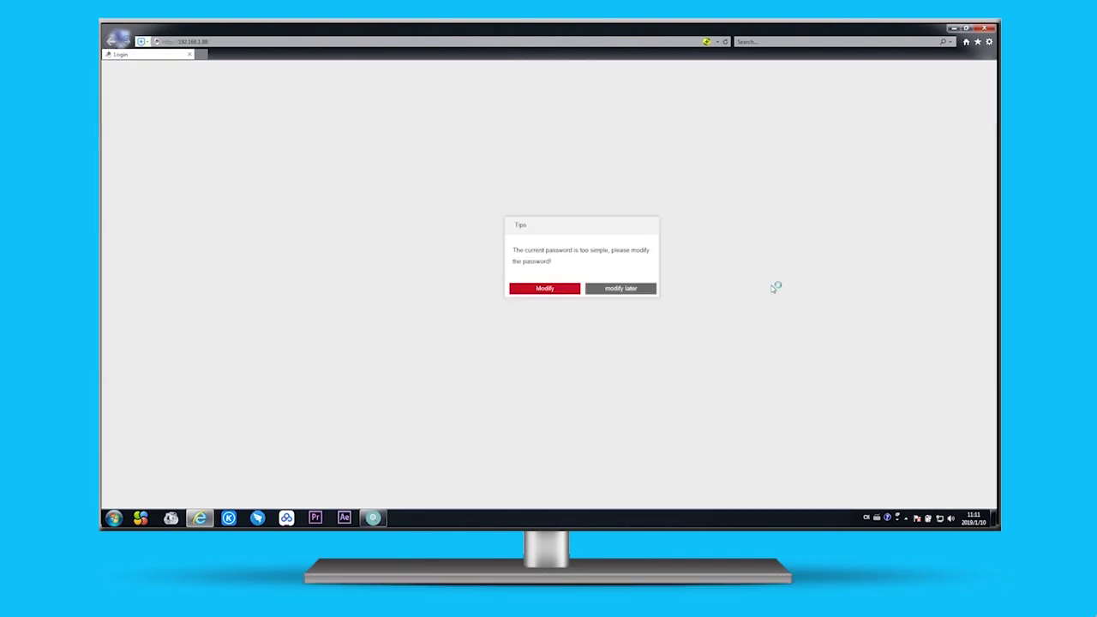
click(639, 290)
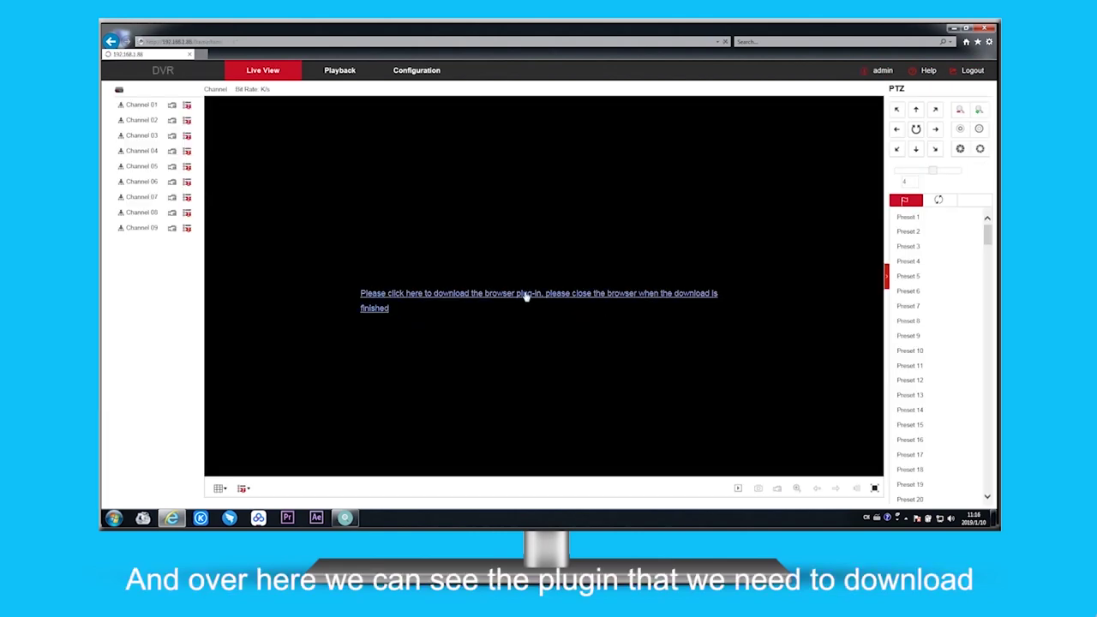
Step: Download the browser plug-in, show the file in its download folder, and close the browser
click(526, 295)
click(696, 499)
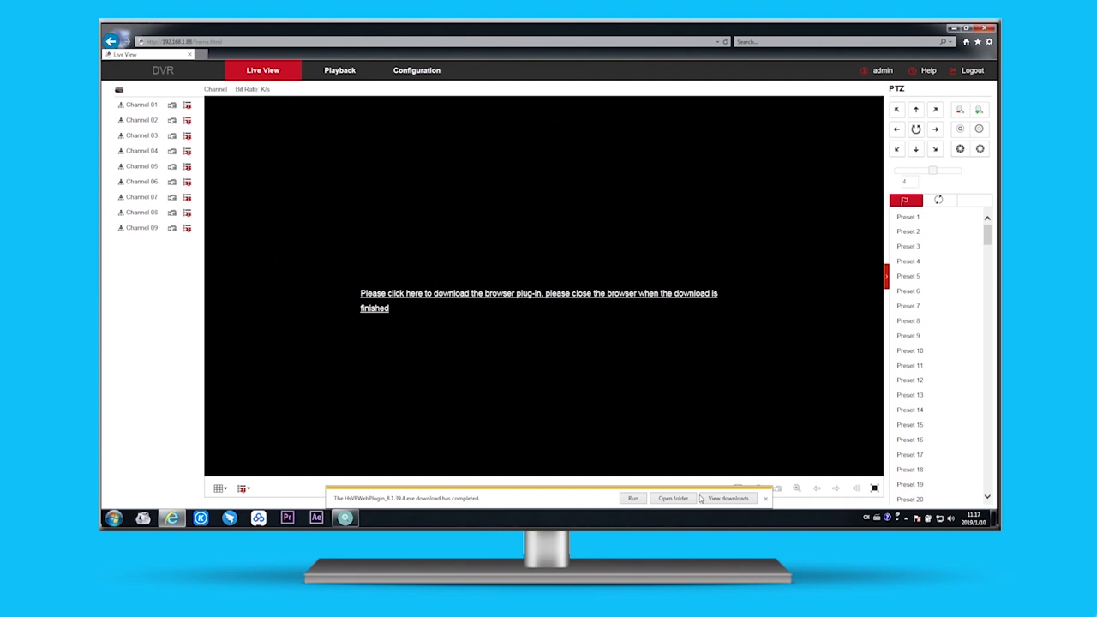
click(673, 499)
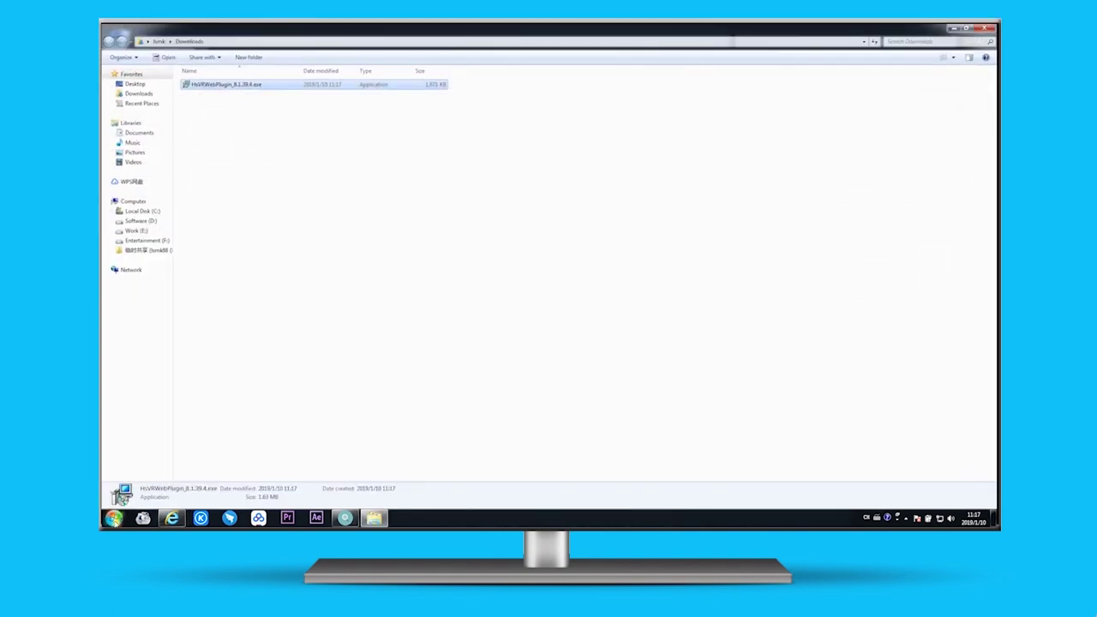
right_click(144, 518)
click(169, 497)
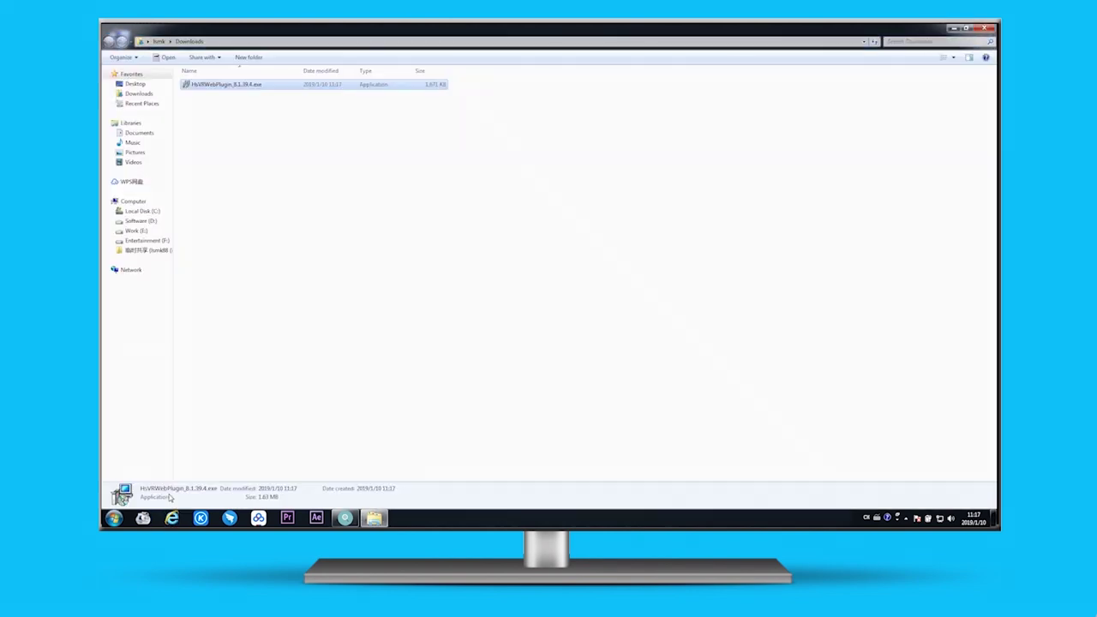
Step: Install HsVRWebPlugin_8.1.39.4.exe from the Downloads folder, accepting the wizard's default settings
double_click(290, 86)
click(575, 285)
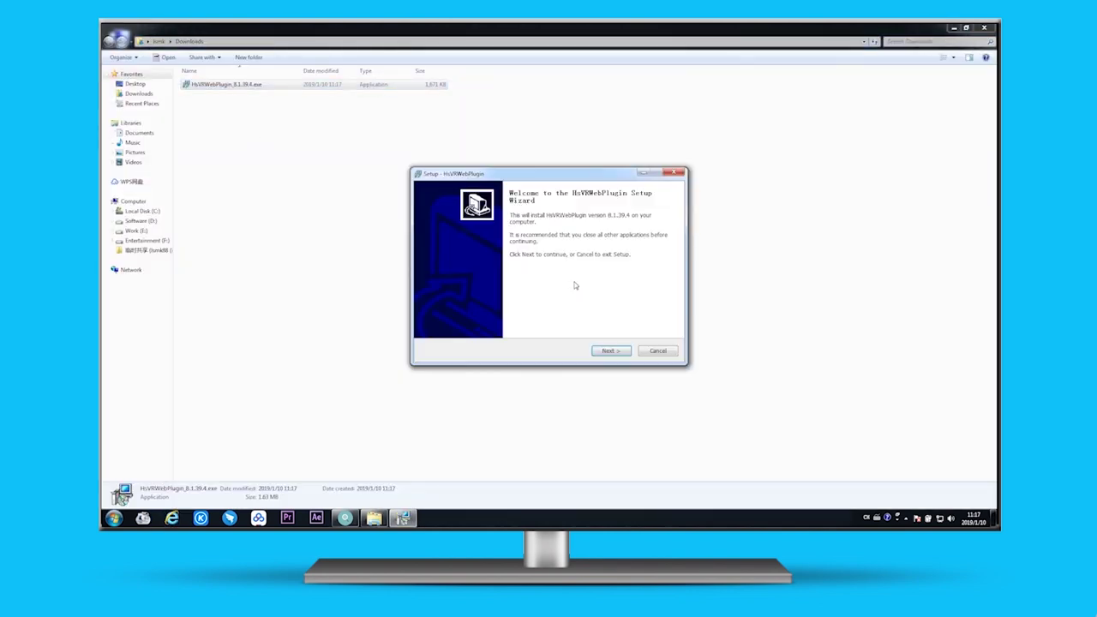
click(609, 351)
click(609, 352)
click(609, 351)
click(610, 351)
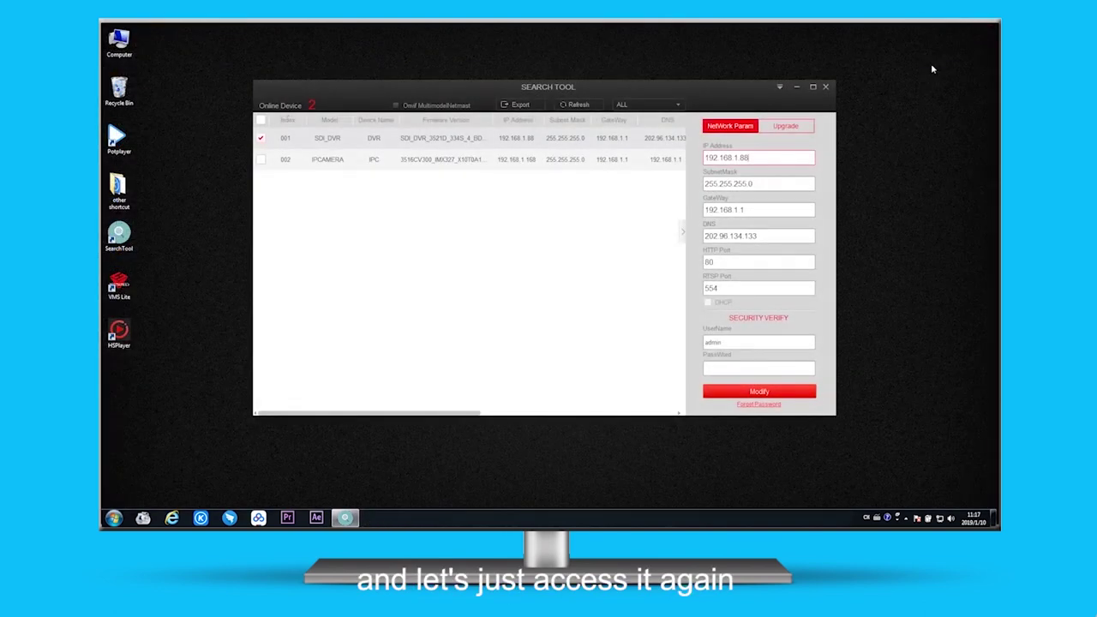
Step: Reopen the DVR's web page and set CH1, CH2 and CH5 to CH9 to IP in the channel configuration, saving with a reboot
double_click(526, 140)
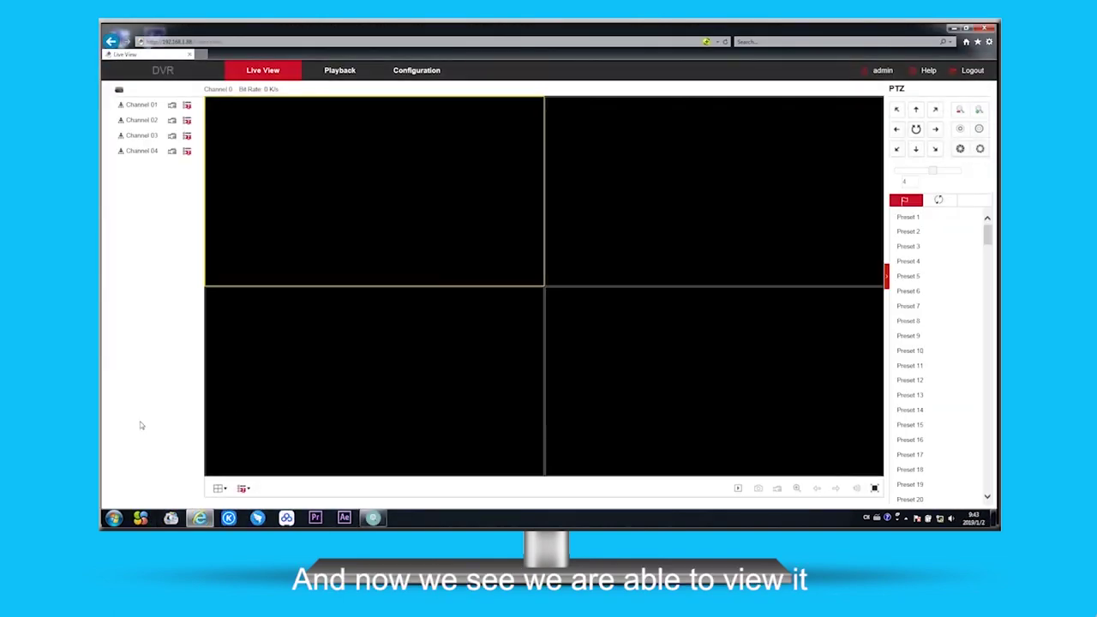
click(415, 72)
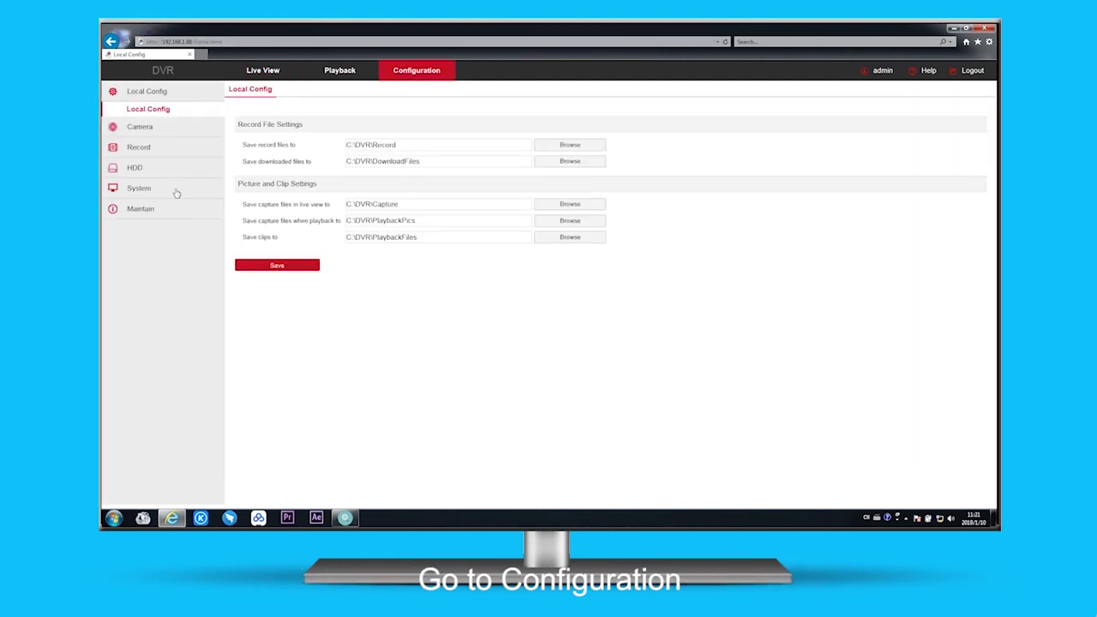
click(176, 192)
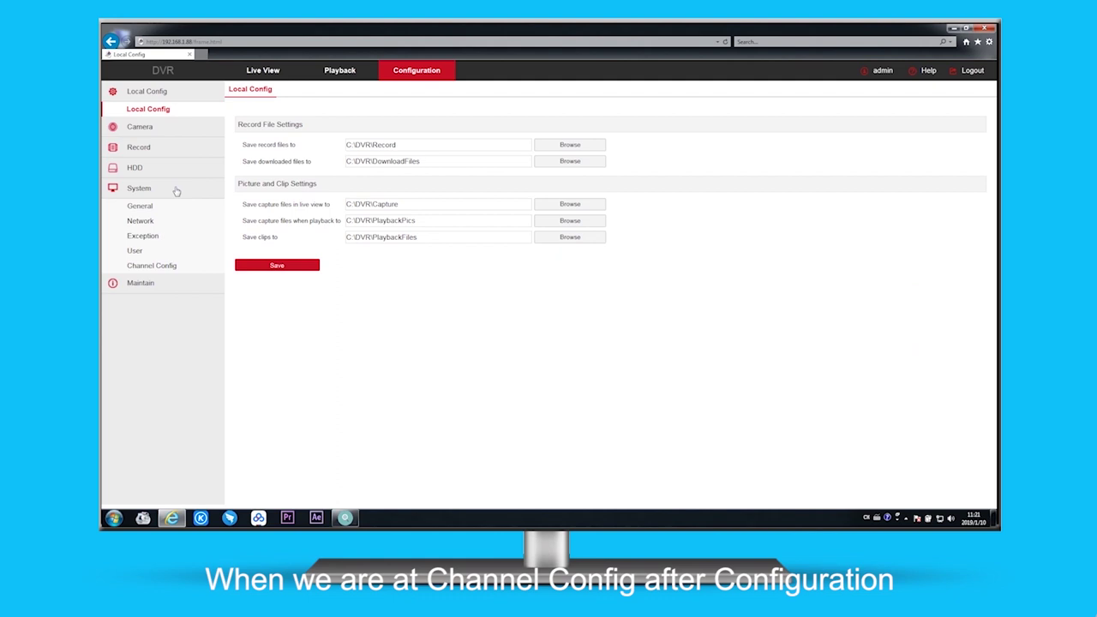
click(170, 269)
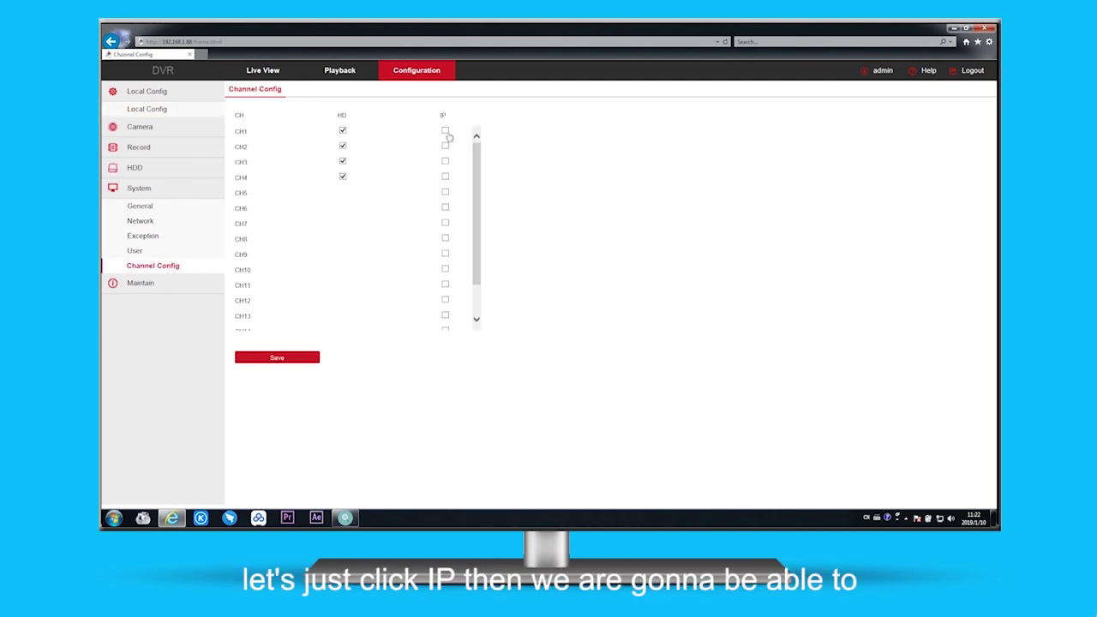
click(276, 357)
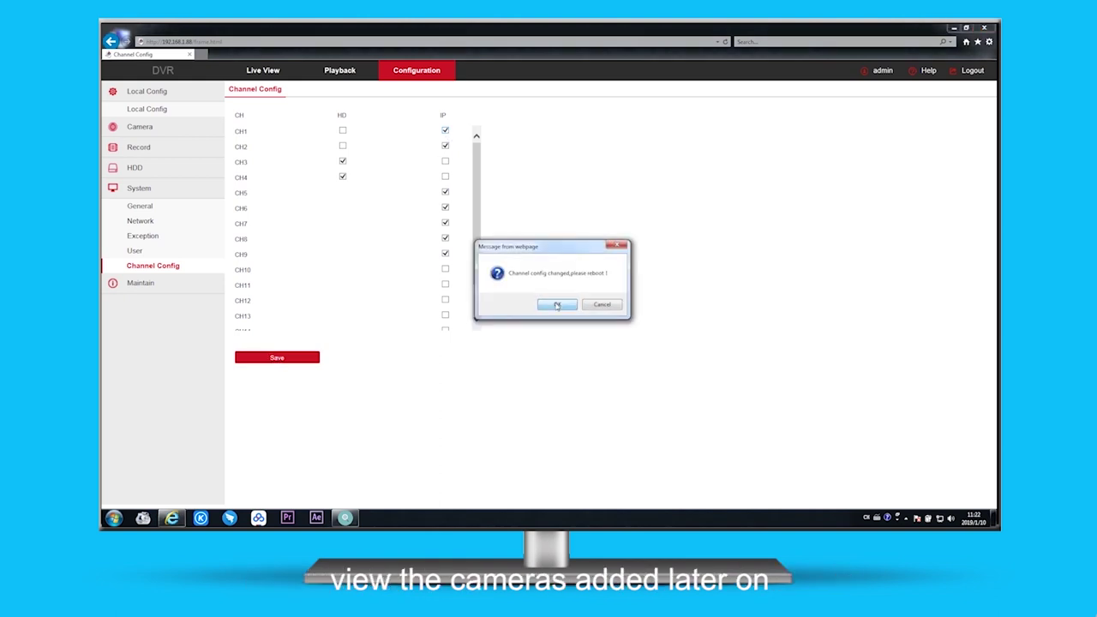
click(557, 305)
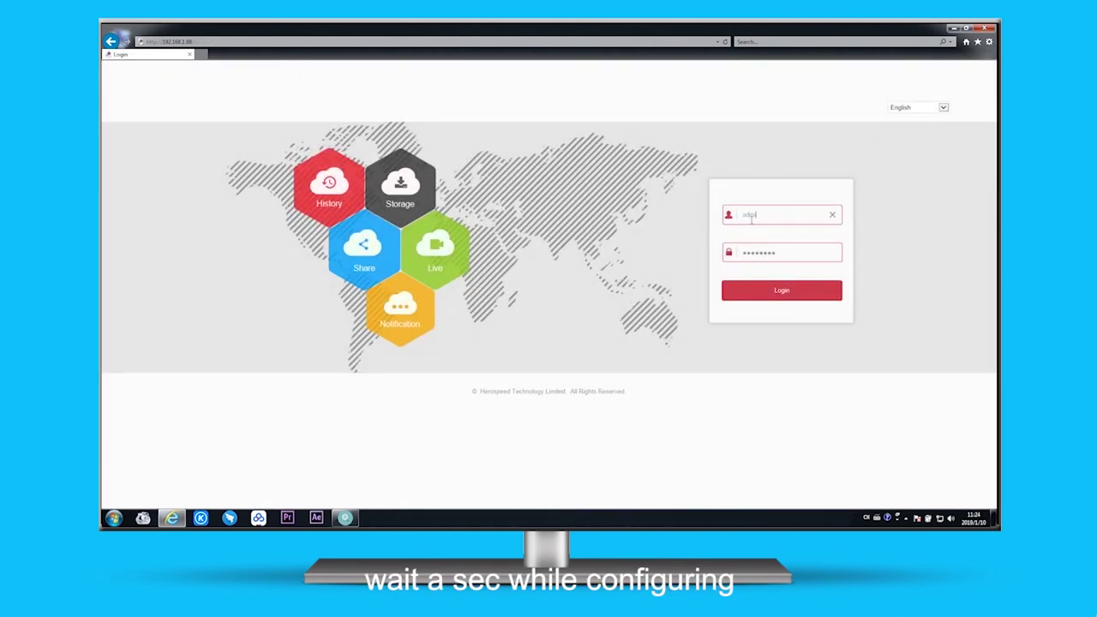
Step: Log in to the DVR again after the reboot and postpone the password change
double_click(760, 253)
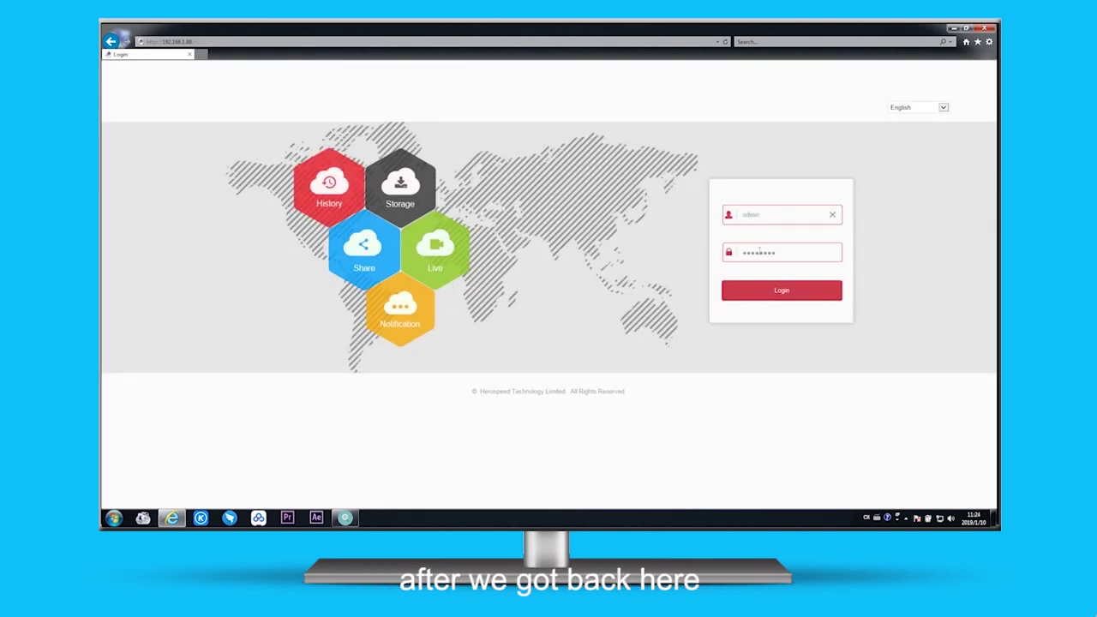
click(782, 290)
click(621, 288)
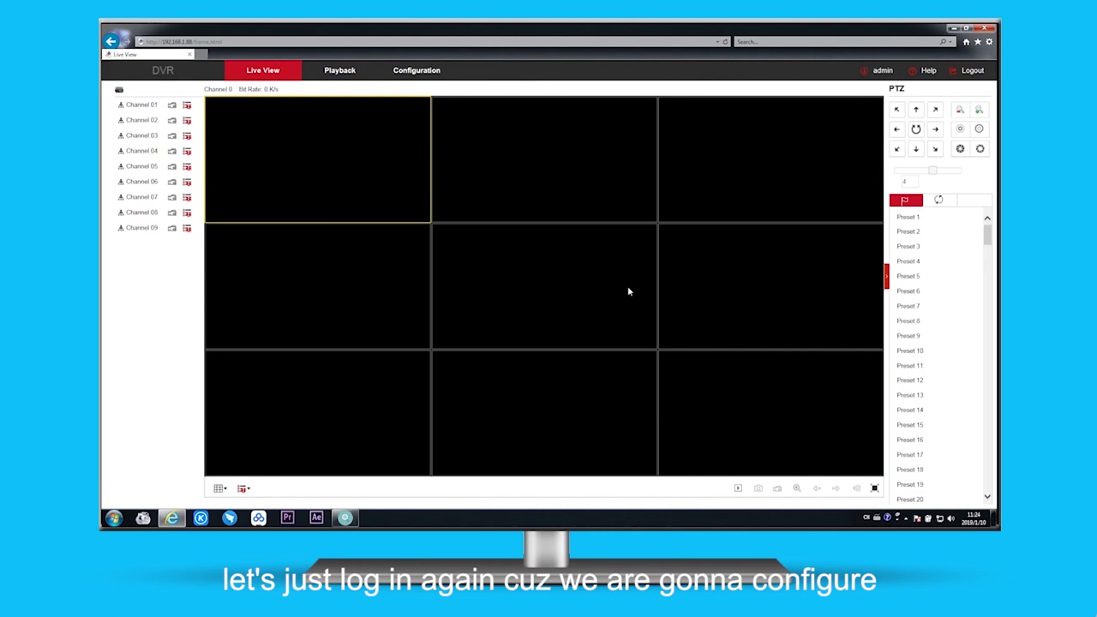
Step: Open the DVR's Add Camera configuration and search the network for available cameras
click(416, 72)
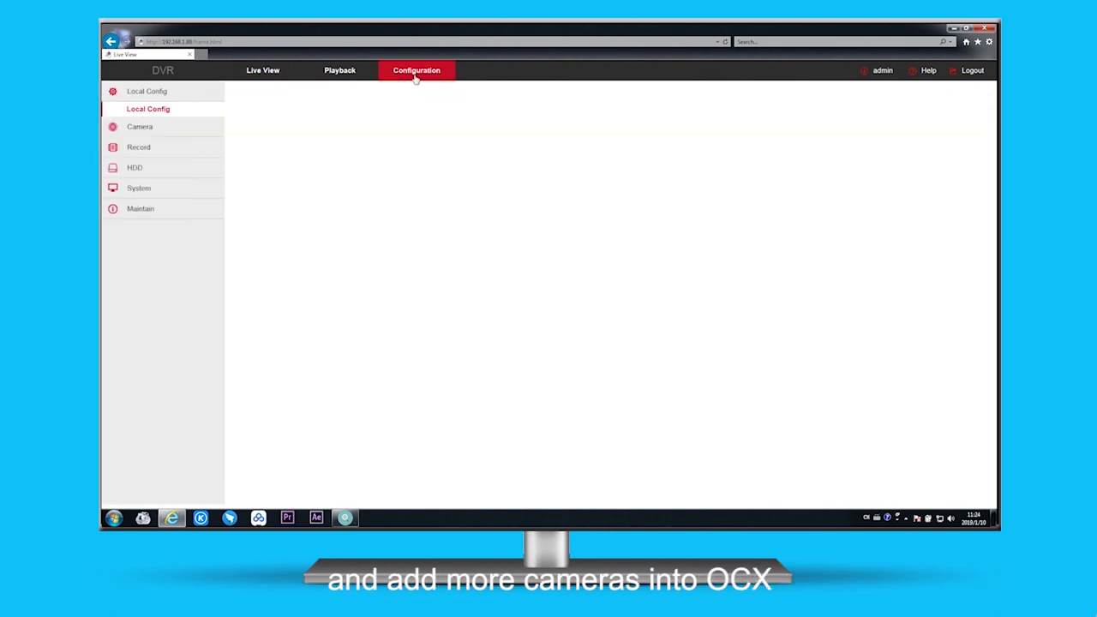
click(163, 127)
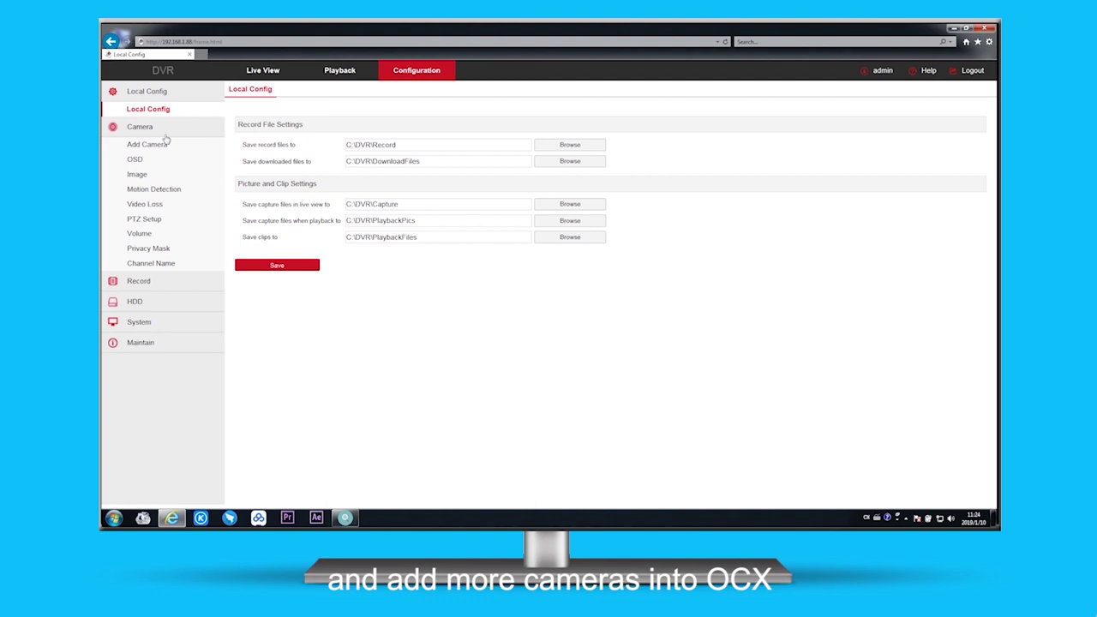
click(163, 144)
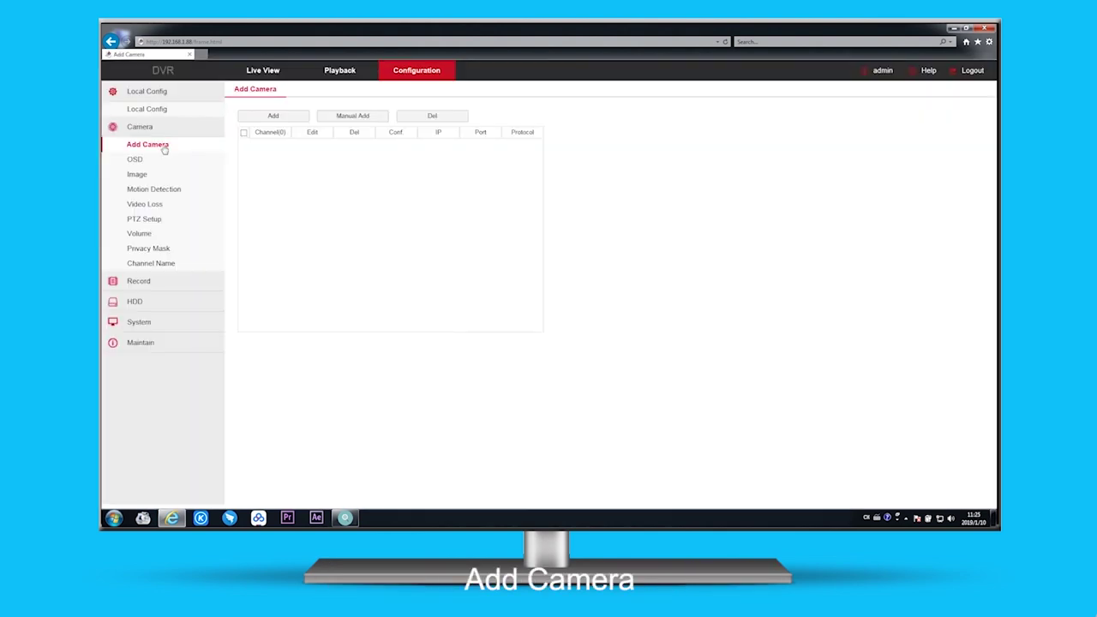
click(274, 116)
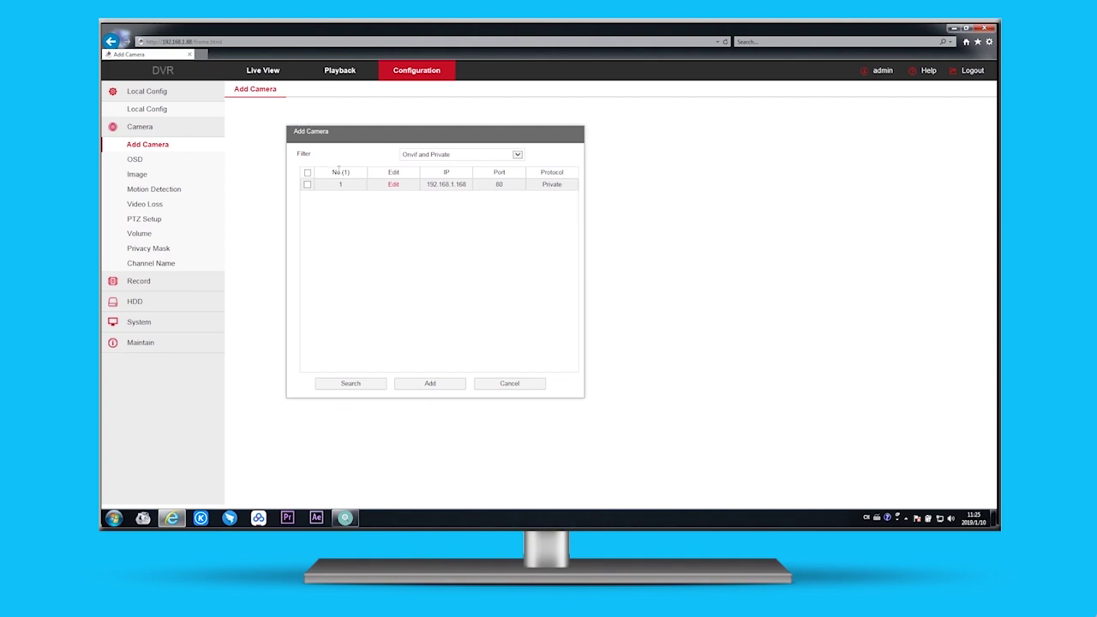
click(352, 385)
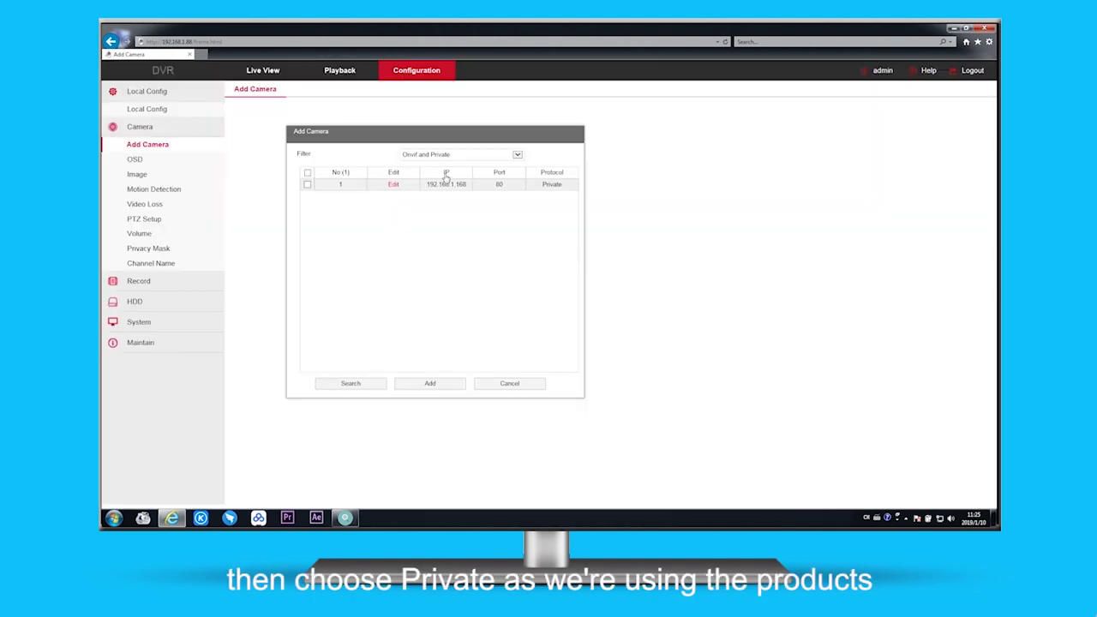
Step: Filter the found cameras by Private protocol and add the camera at 192.168.1.168 to a remote channel
click(497, 156)
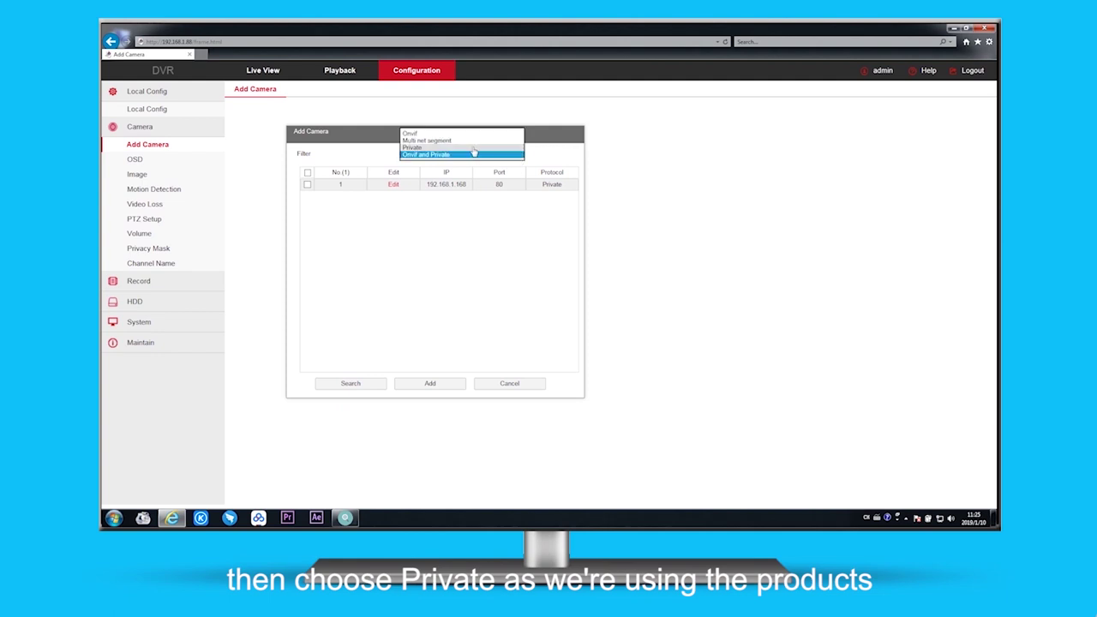
click(489, 155)
click(307, 186)
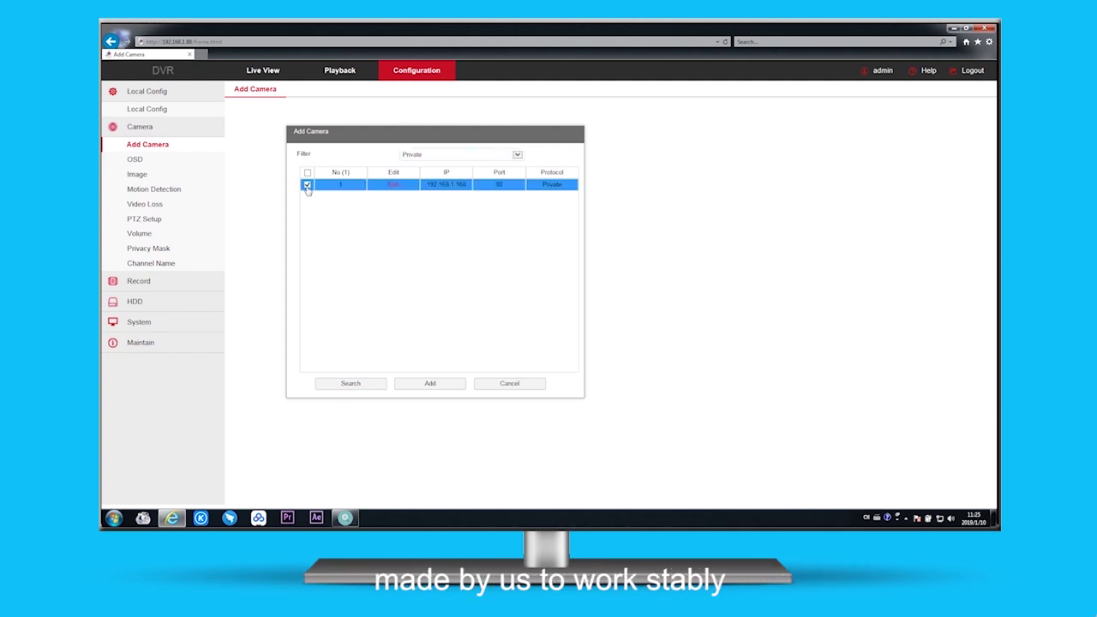
click(431, 384)
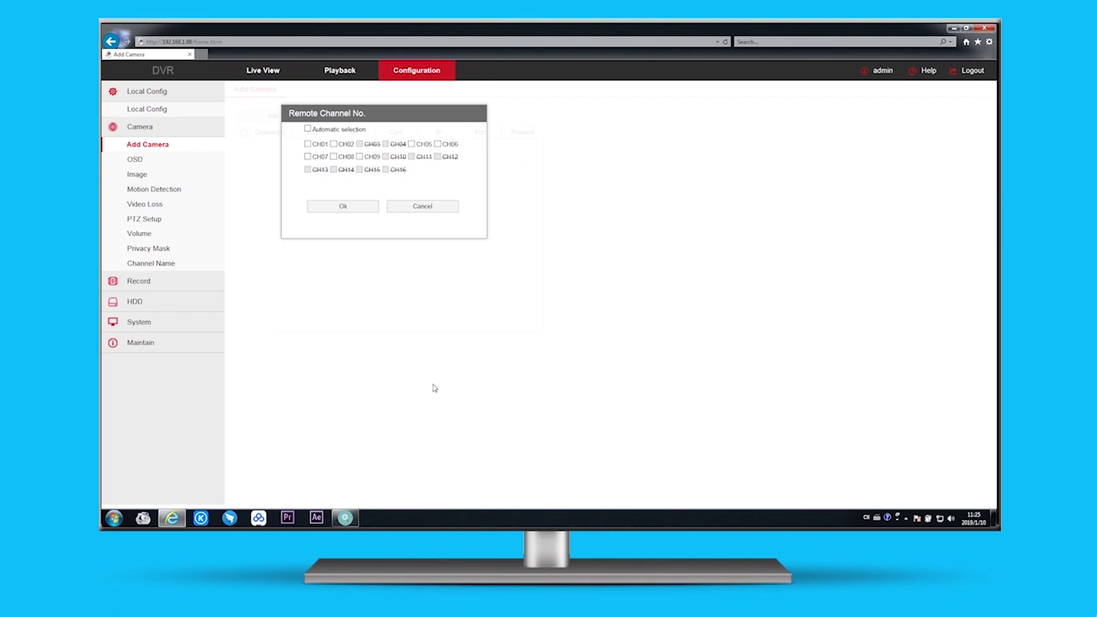
click(351, 206)
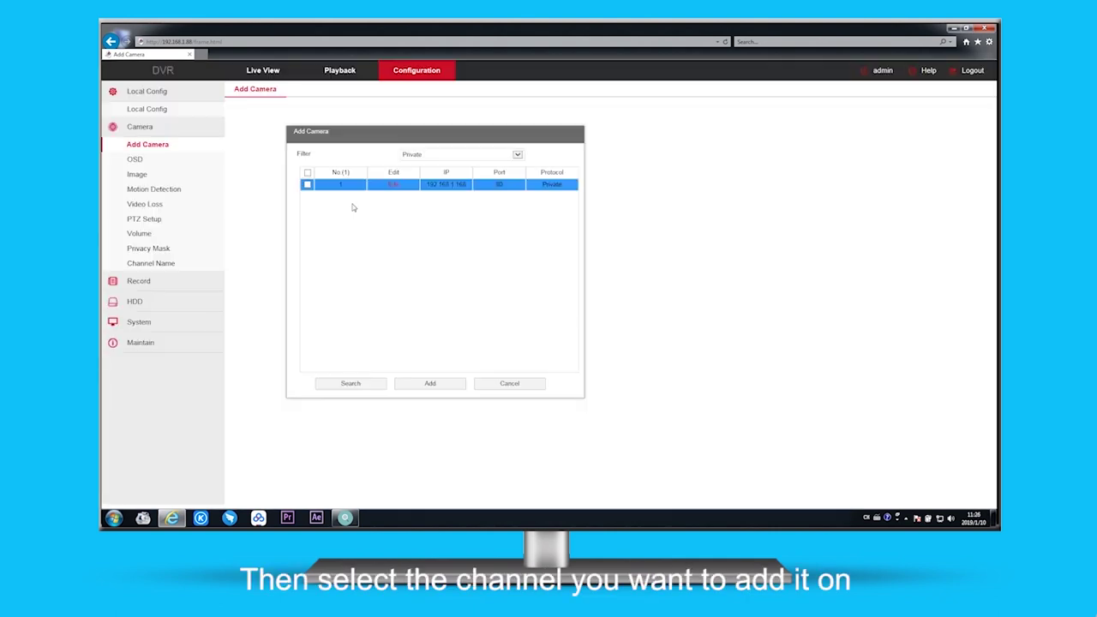
Step: Close the Add Camera dialog and show the live feeds of Channel 01 and Channel 03 in the first two Live View panes
click(511, 386)
click(260, 74)
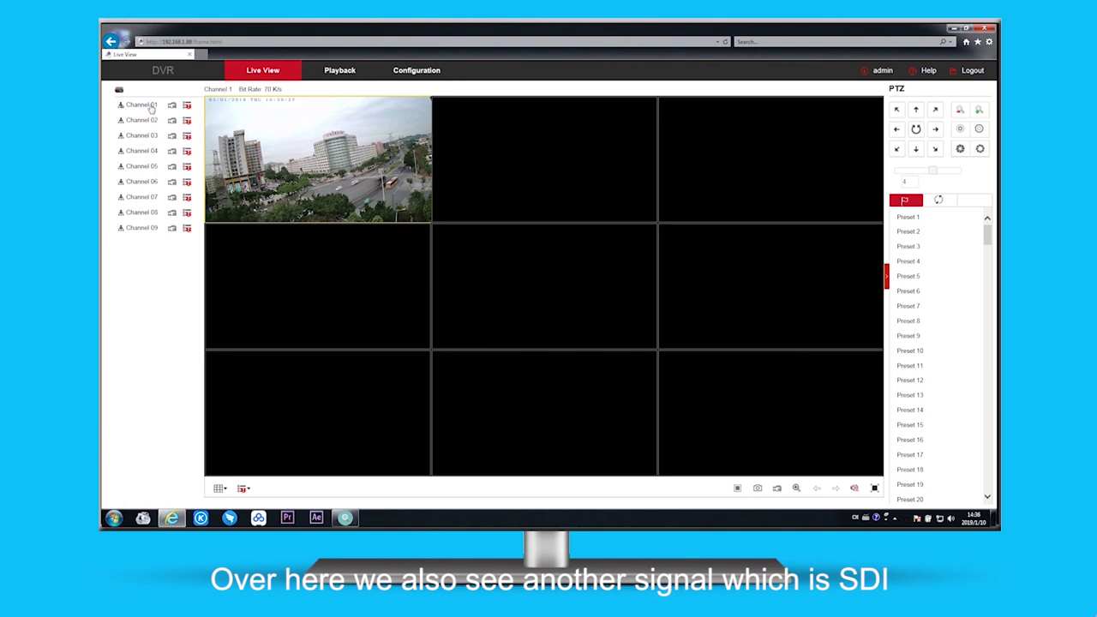
click(446, 147)
click(137, 141)
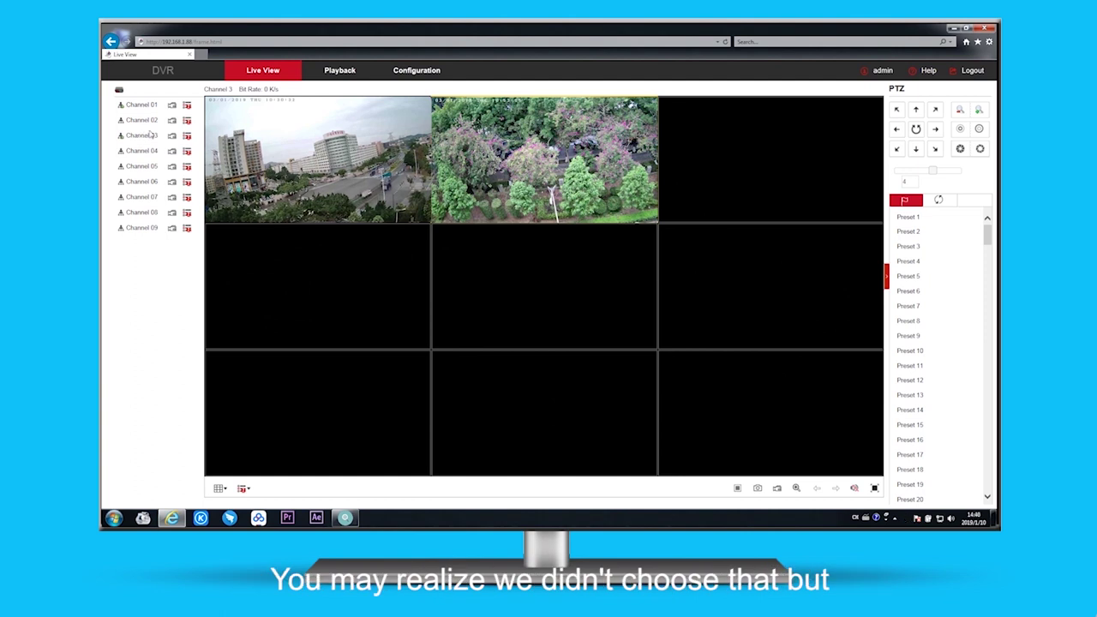
Step: Search Channel 1's recordings for 3 January 2019 and play them back from about 10:50 in the first pane
click(340, 72)
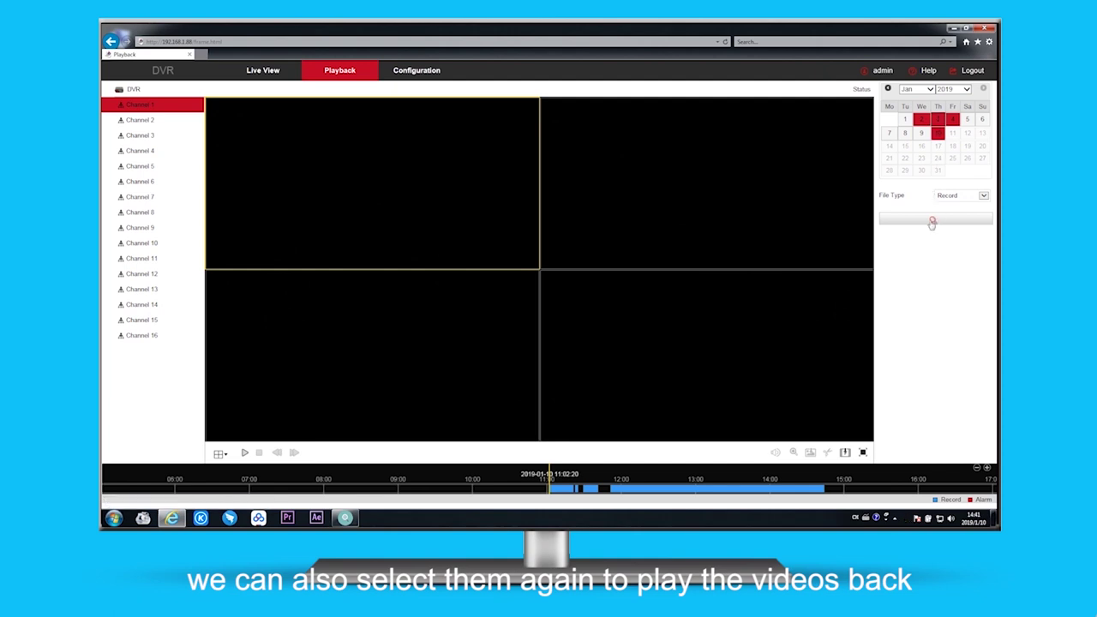
click(932, 222)
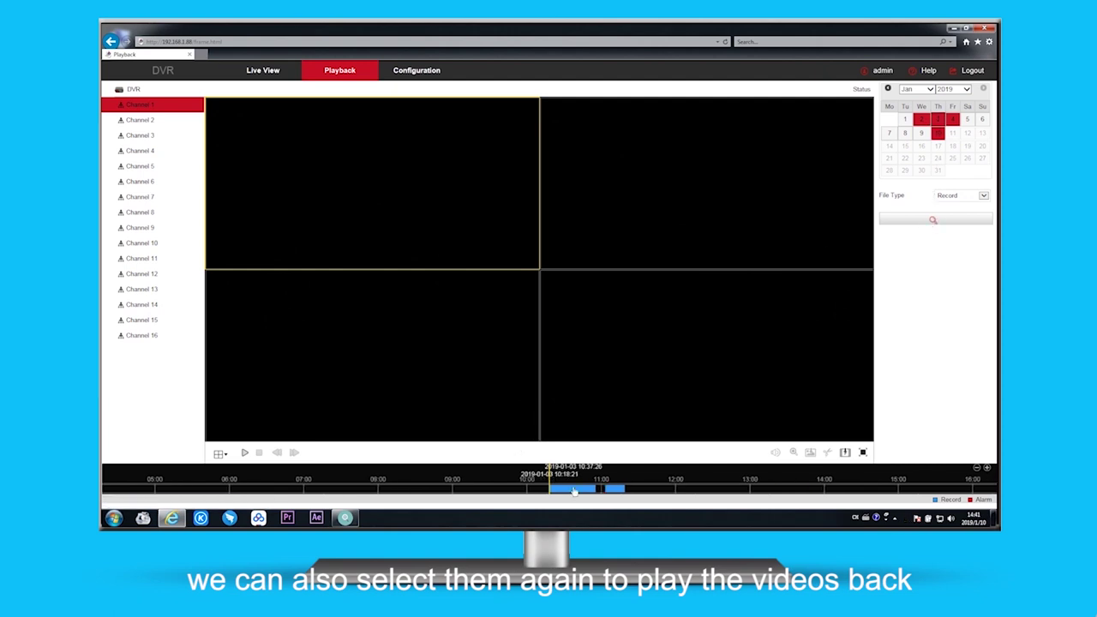
drag(546, 491, 502, 486)
click(245, 453)
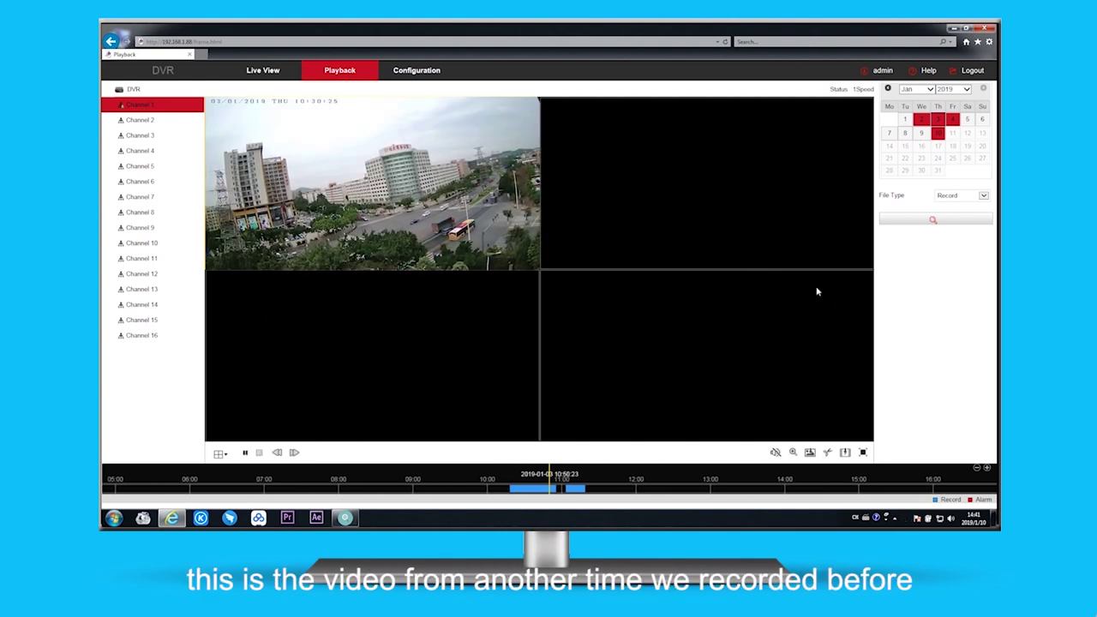
Step: Search Channel 3's recordings for 10 January 2019 and play them back from about 14:35 in the second pane
click(762, 219)
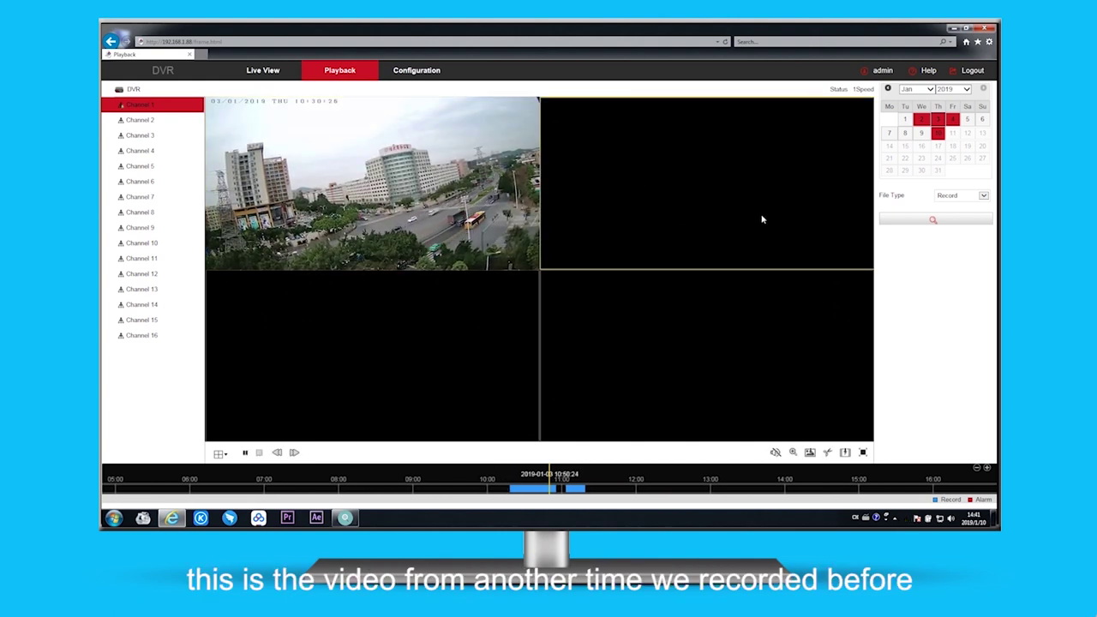
click(150, 137)
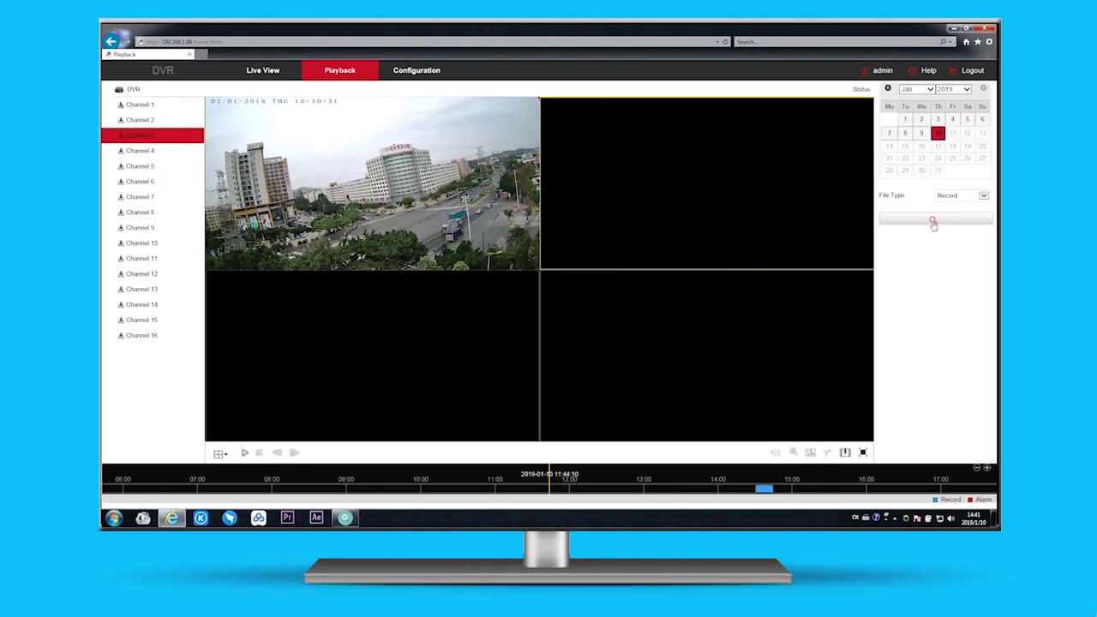
drag(641, 484, 428, 481)
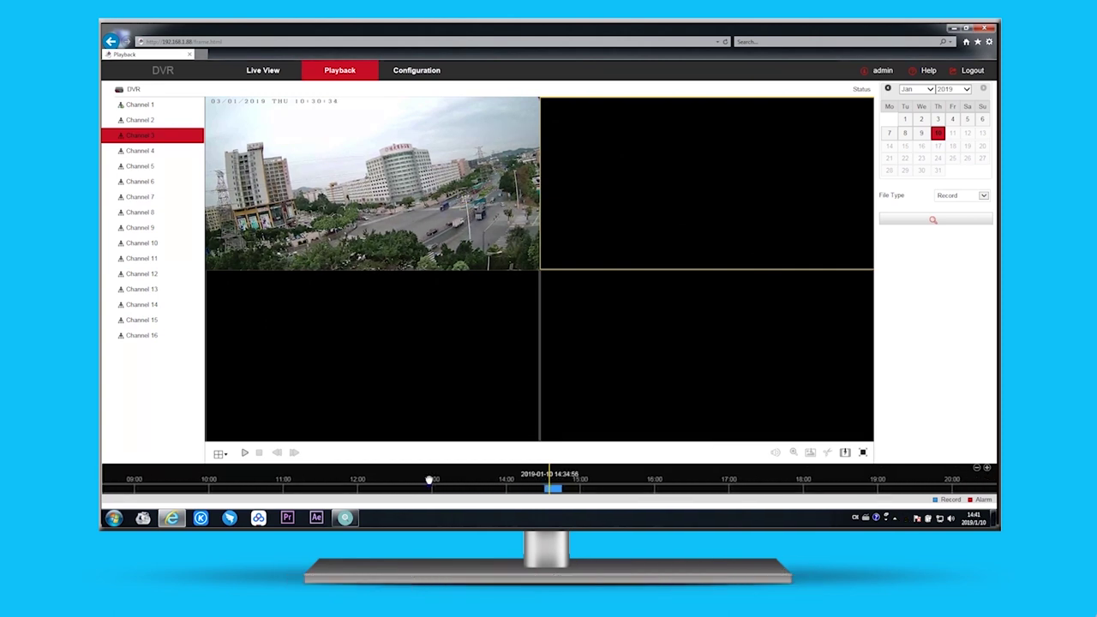
click(245, 454)
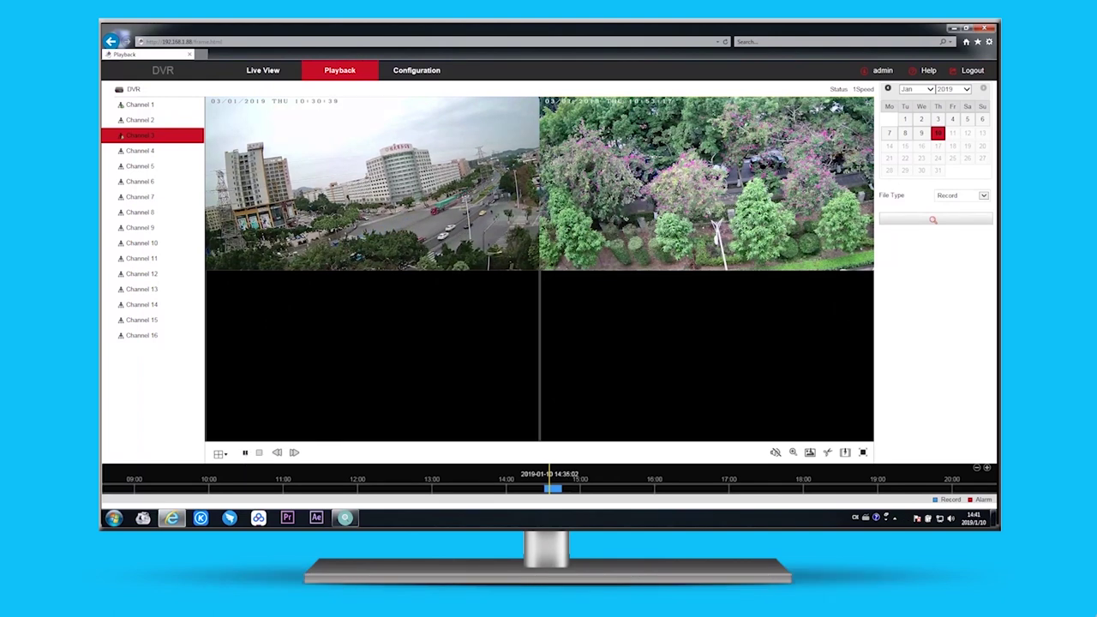
Step: Enable DHCP in the DVR's system network settings, save the change and acknowledge the notice
click(418, 76)
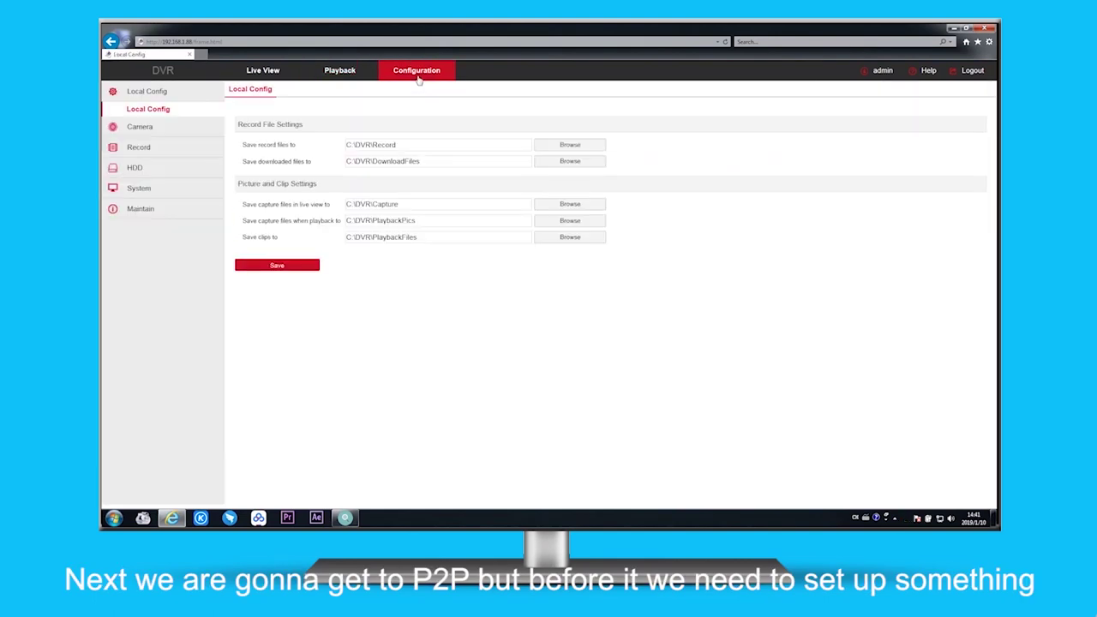
click(151, 196)
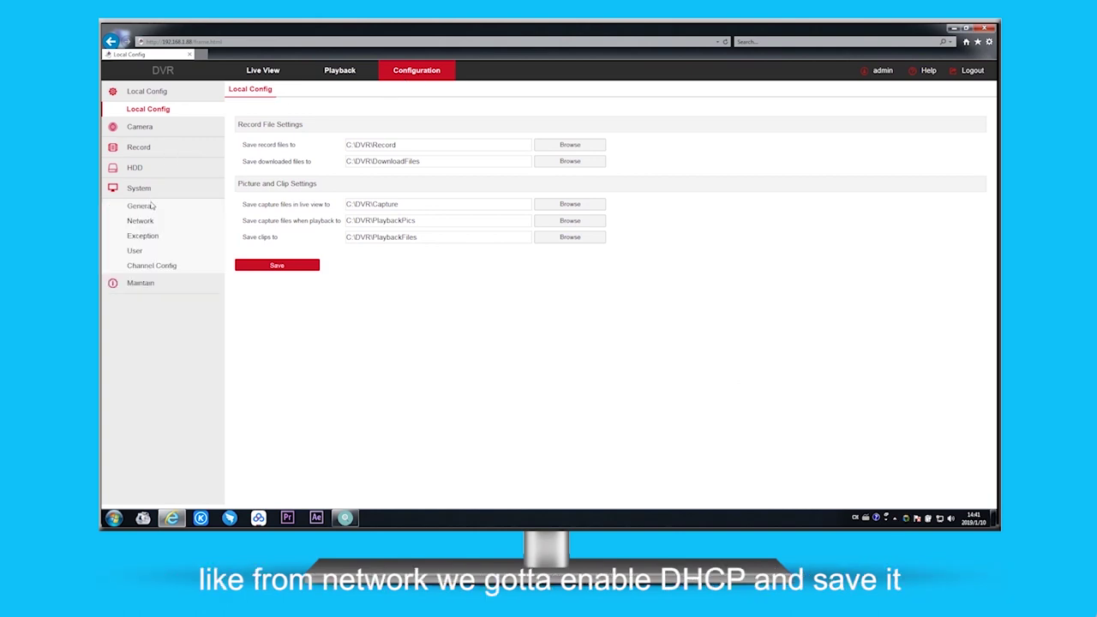
click(150, 224)
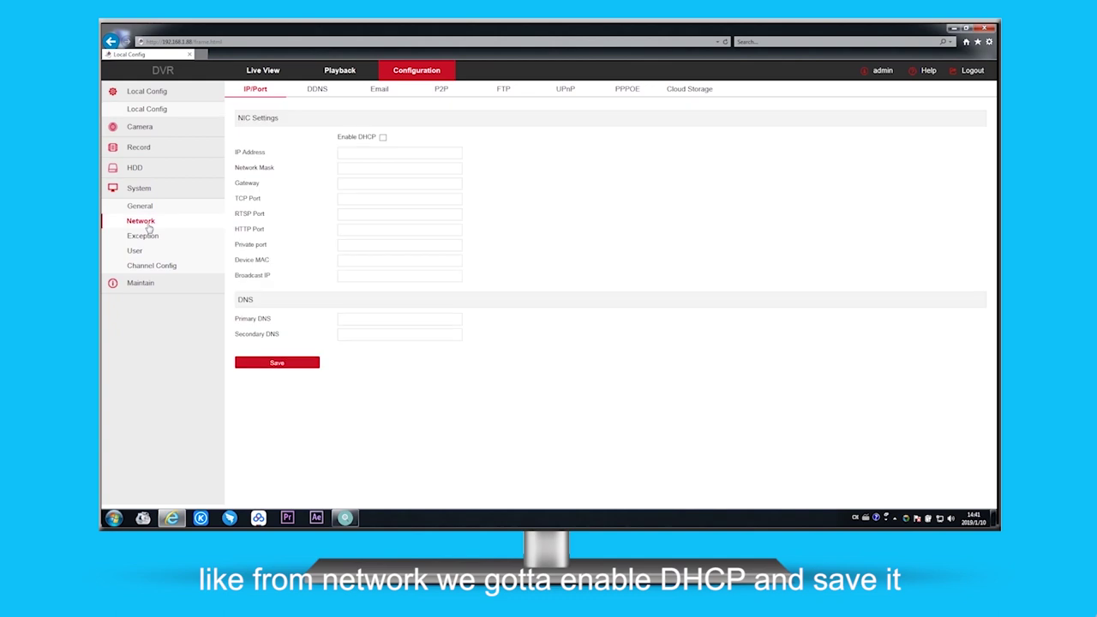
click(383, 138)
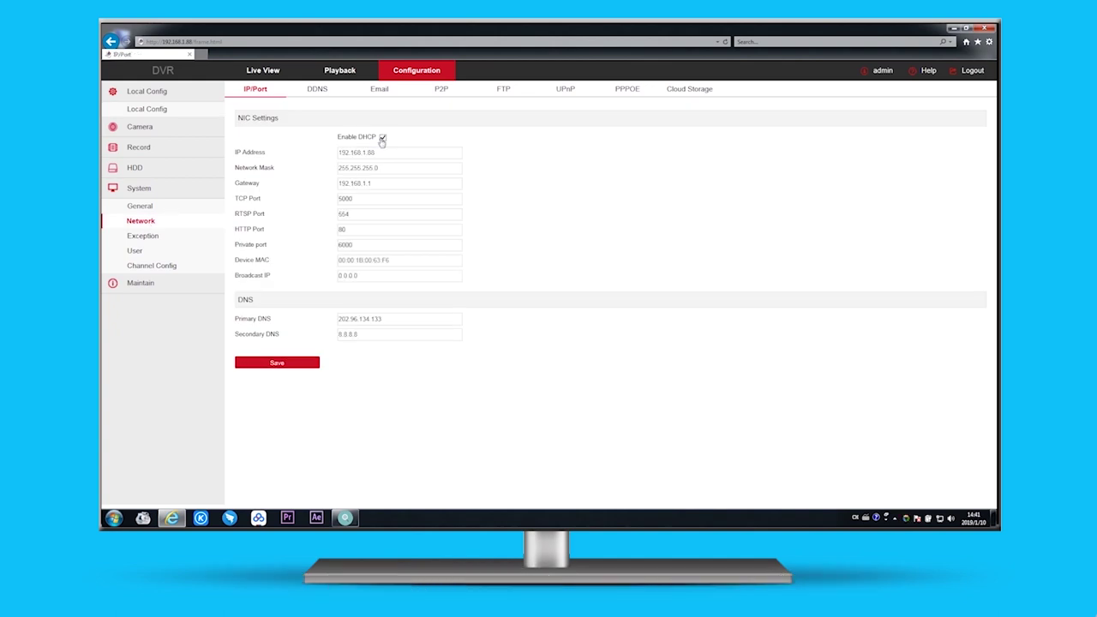
click(295, 364)
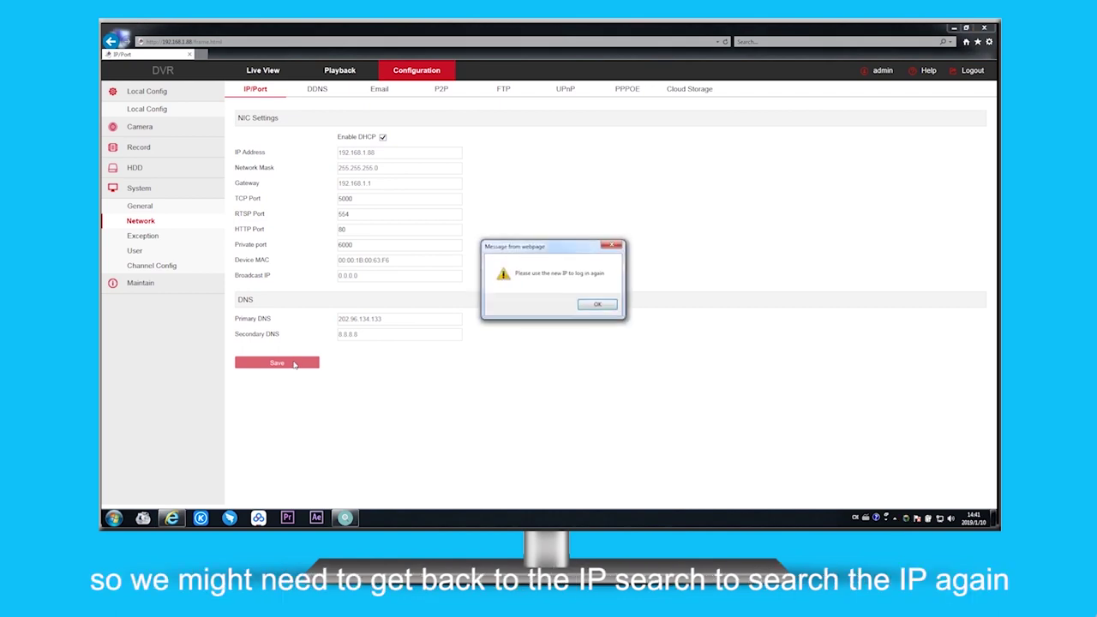
click(590, 310)
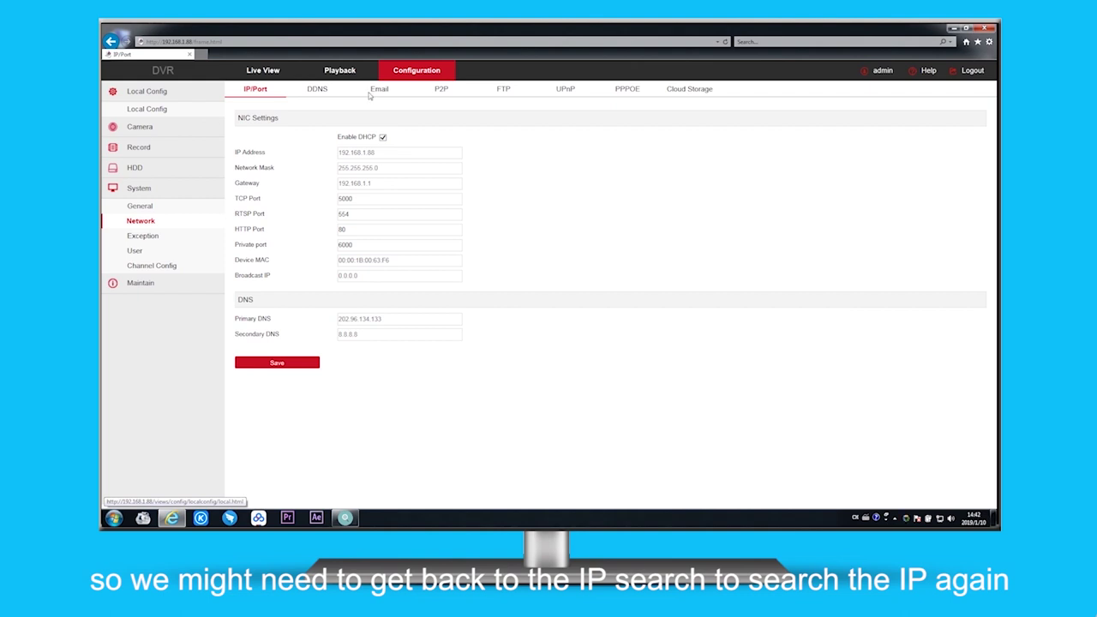
Step: Close the browser, switch to Search Tool, refresh the device list and open the web page at the DVR's new IP address
click(986, 29)
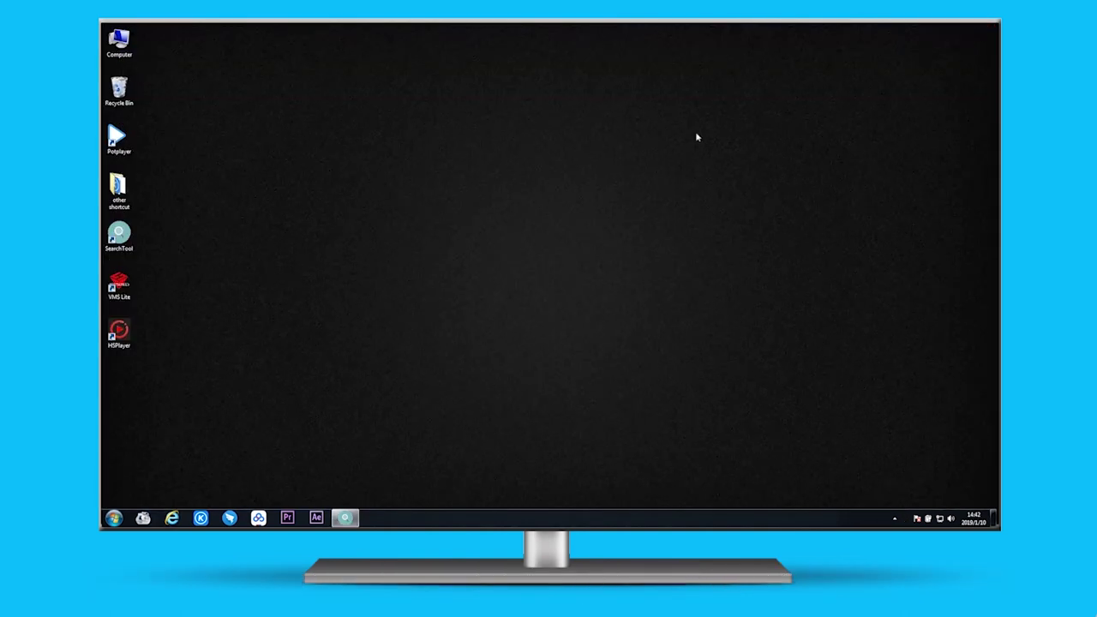
click(344, 517)
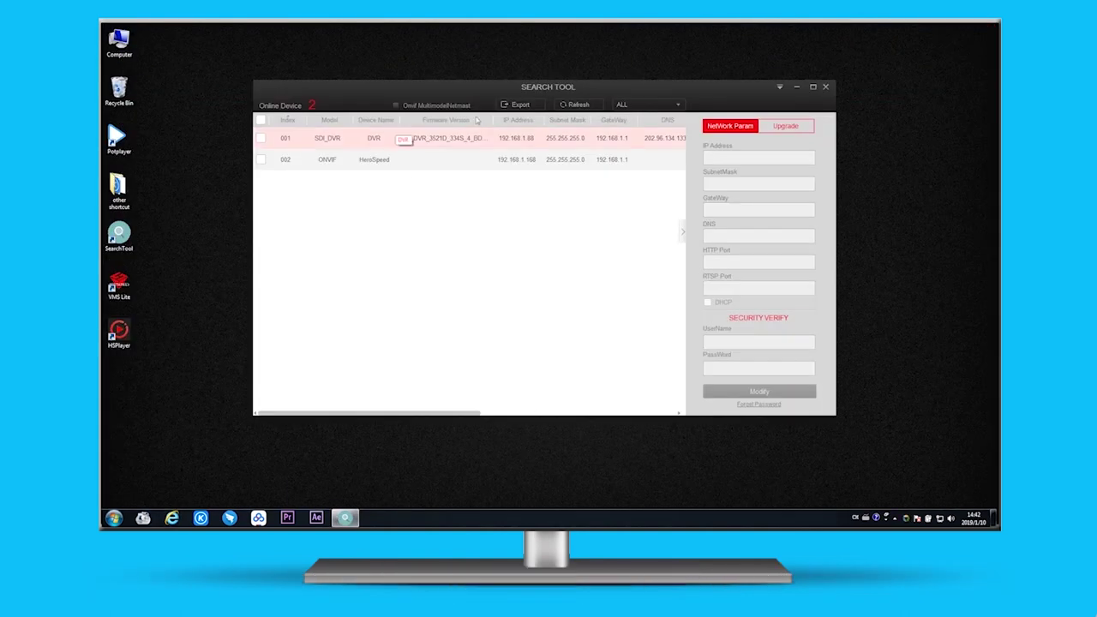
click(573, 103)
double_click(529, 139)
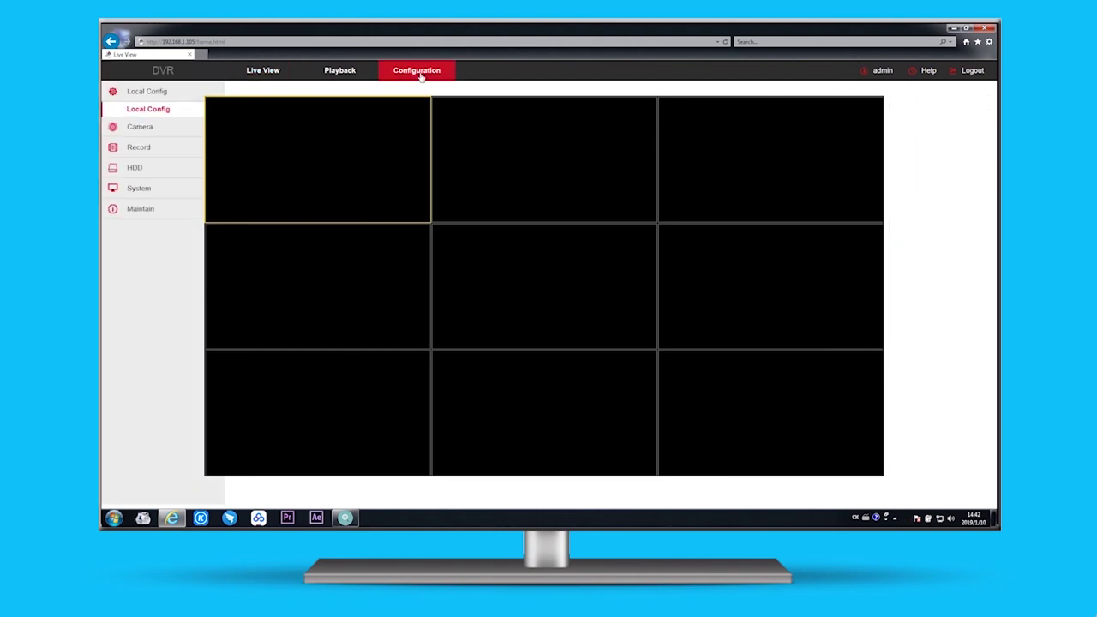
Step: Open the P2P settings in the DVR's system network configuration
click(420, 73)
click(141, 189)
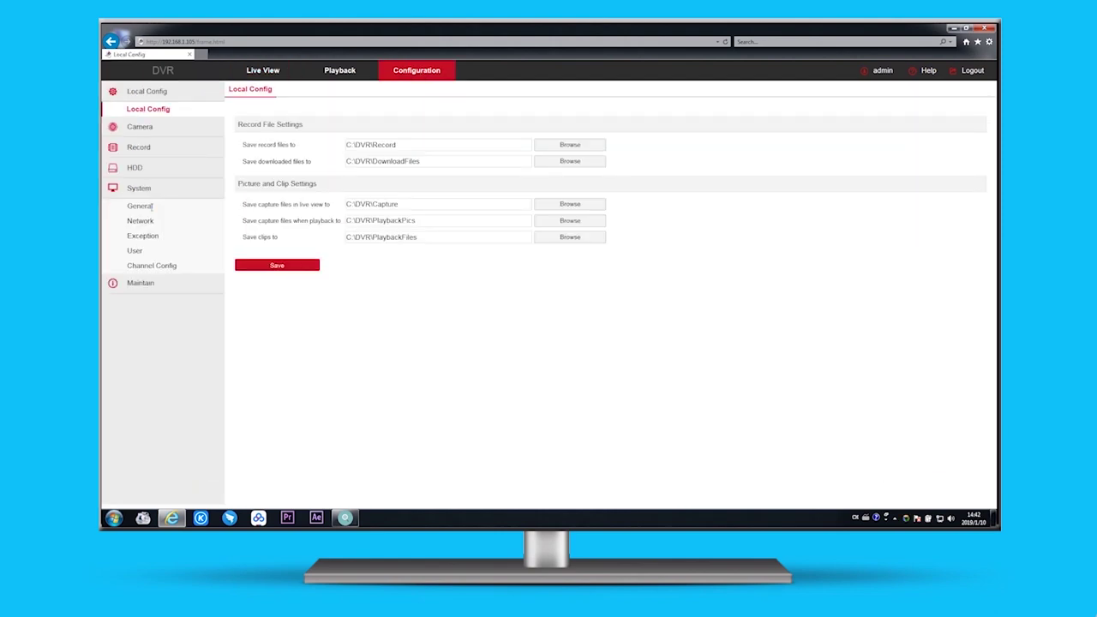
click(146, 222)
click(441, 90)
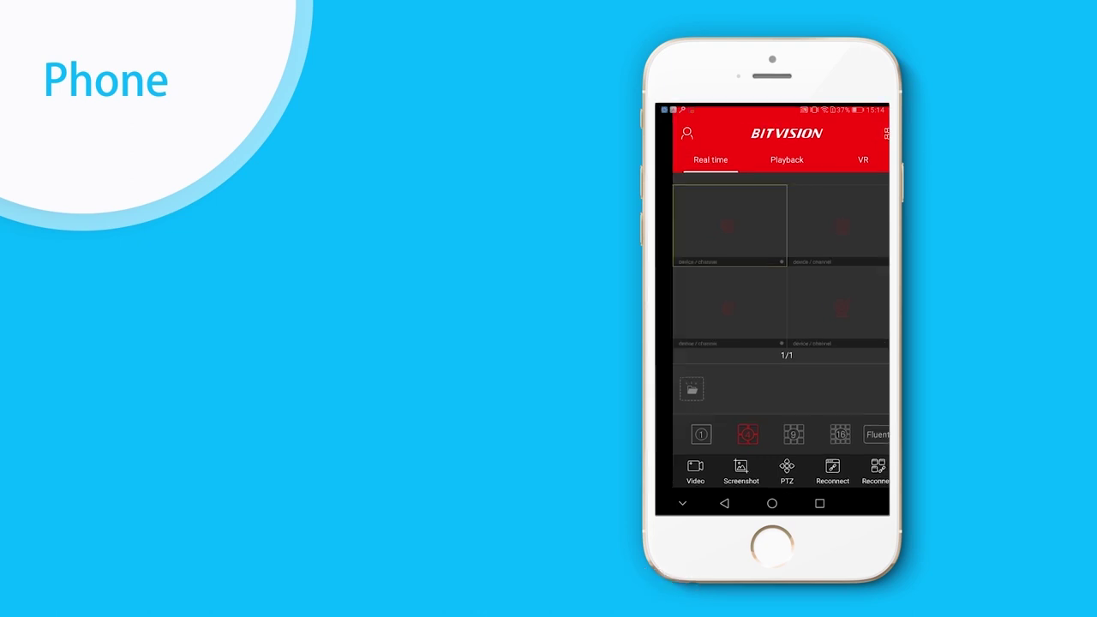
Step: Switch to the BitVision phone app, look at the email registration form, and log in with the remembered account
click(706, 168)
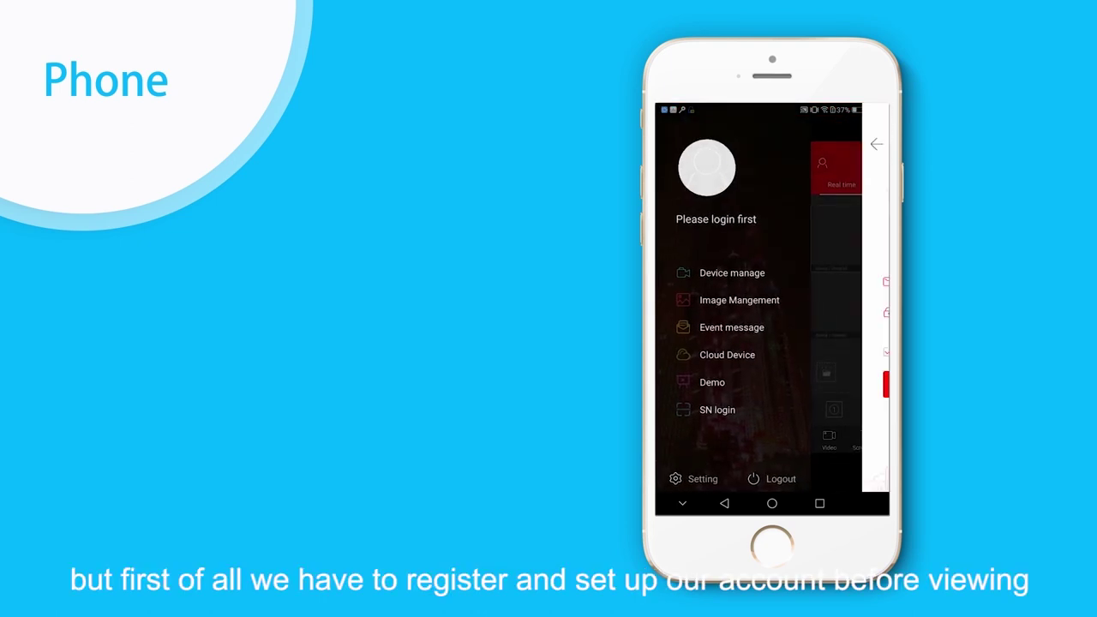
click(772, 421)
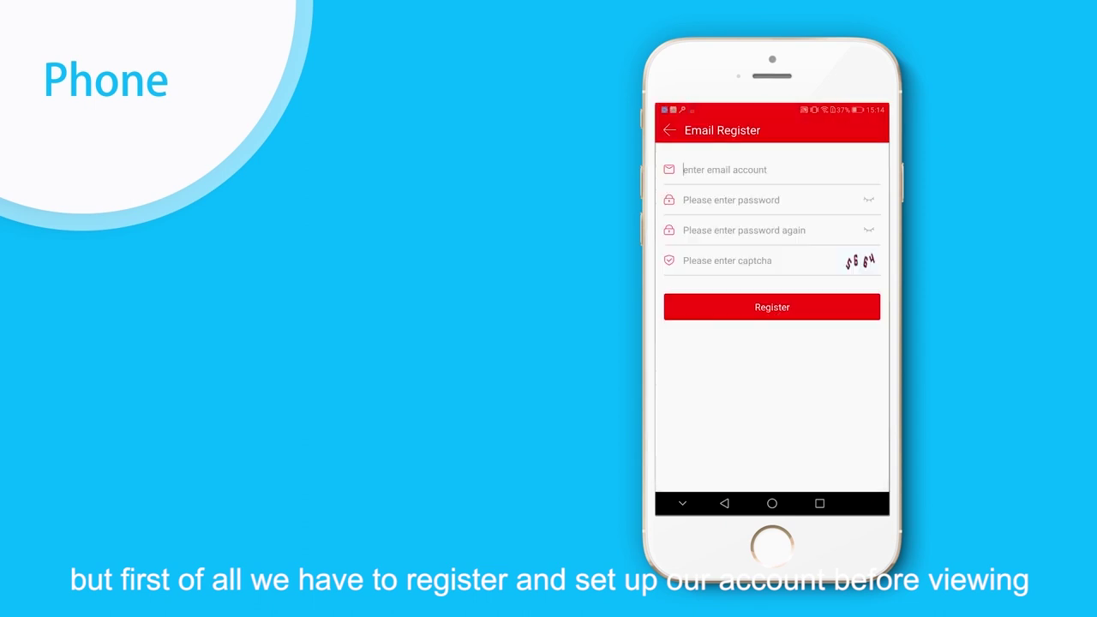
click(670, 130)
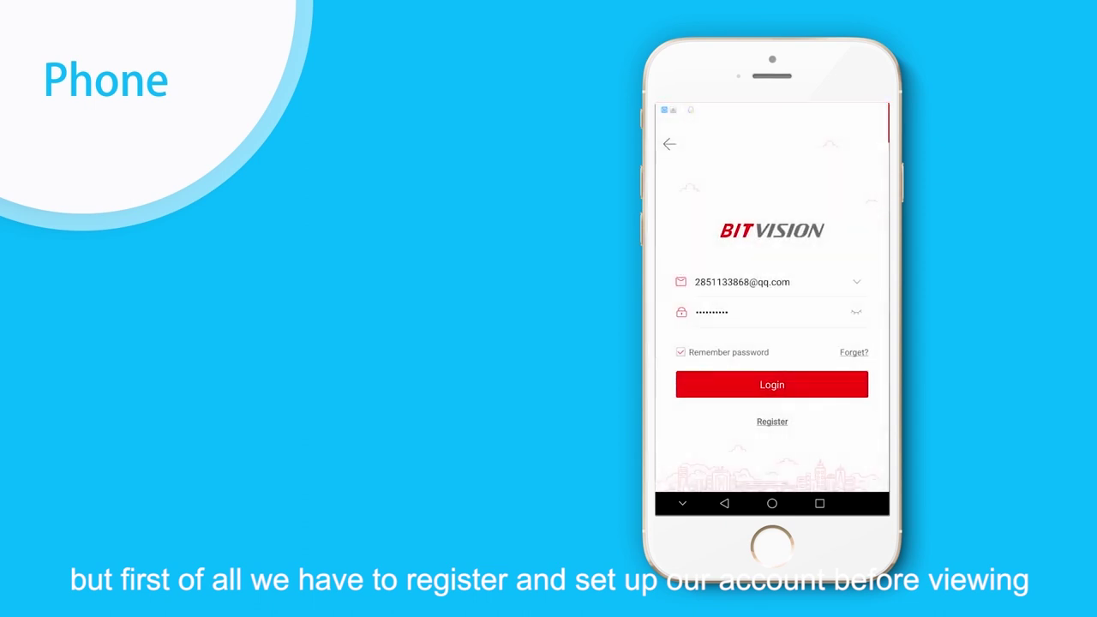
click(772, 385)
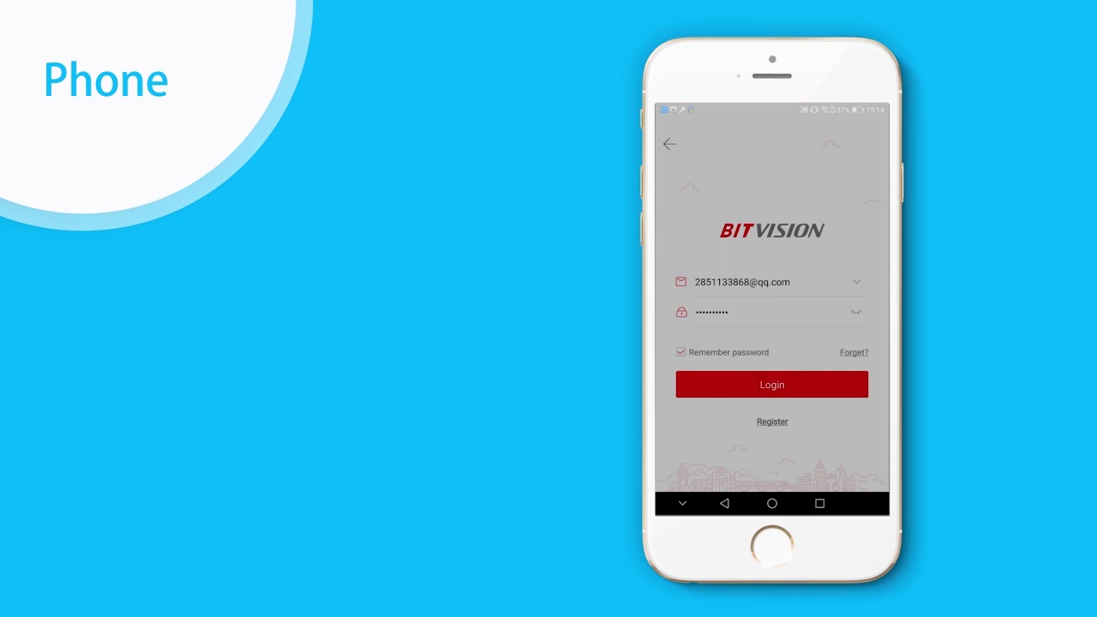
Step: Add a new device in device management by its serial number, entering the account admin, the device password and the captcha
click(878, 130)
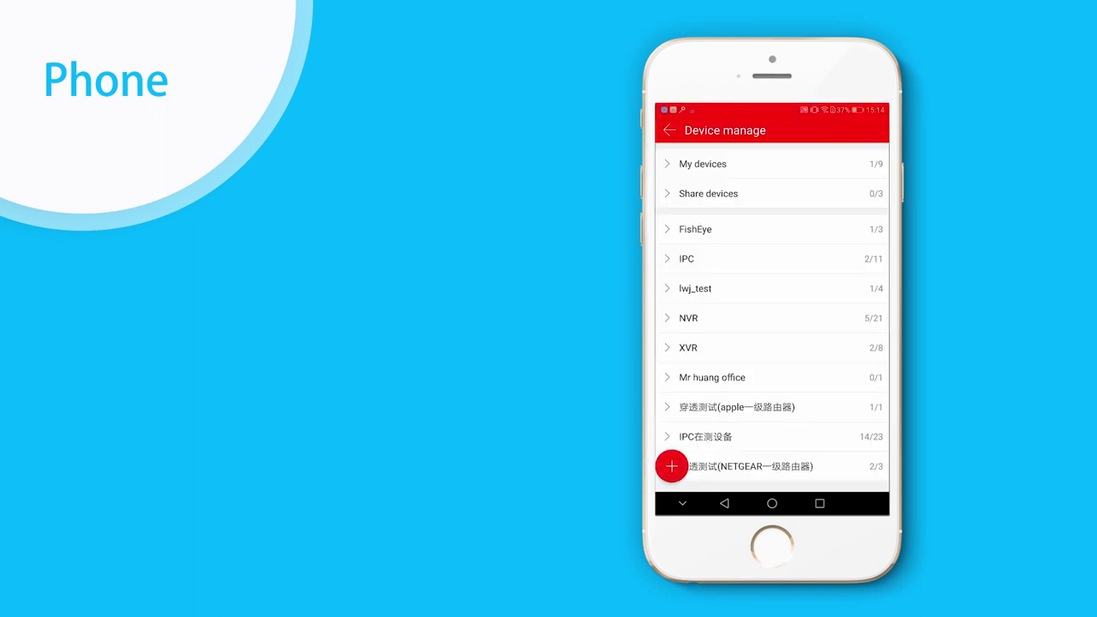
click(672, 466)
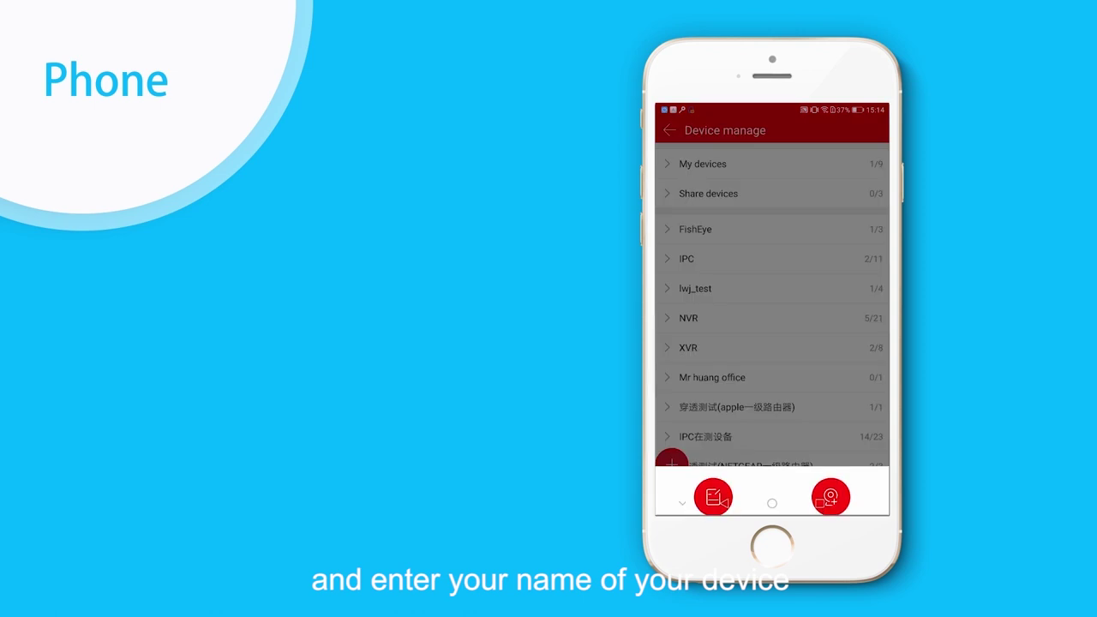
click(830, 439)
click(701, 360)
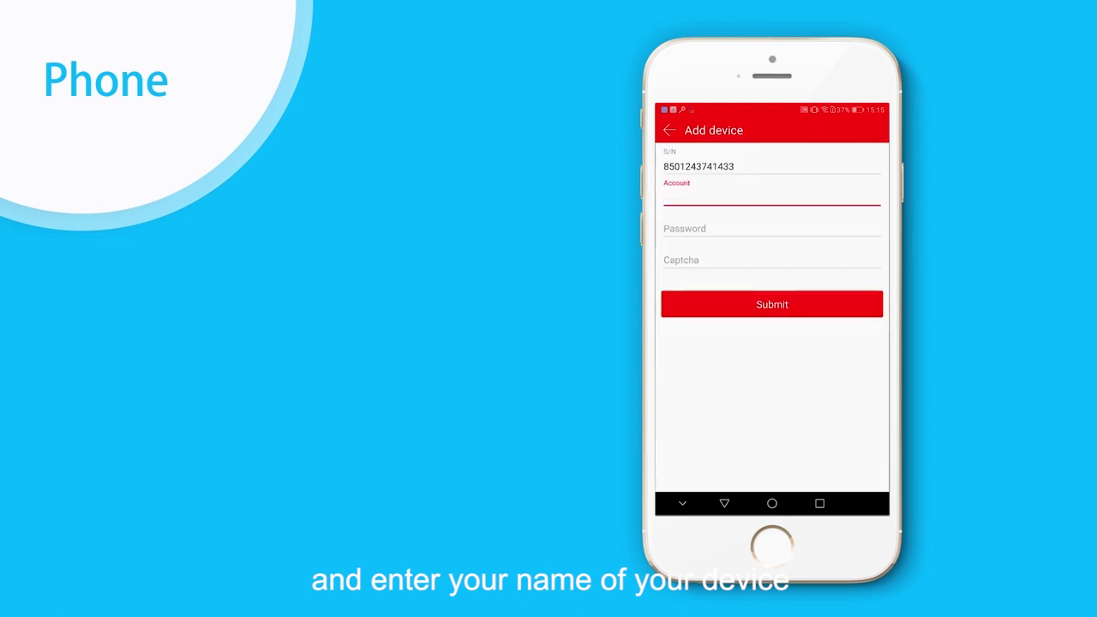
text(admi)
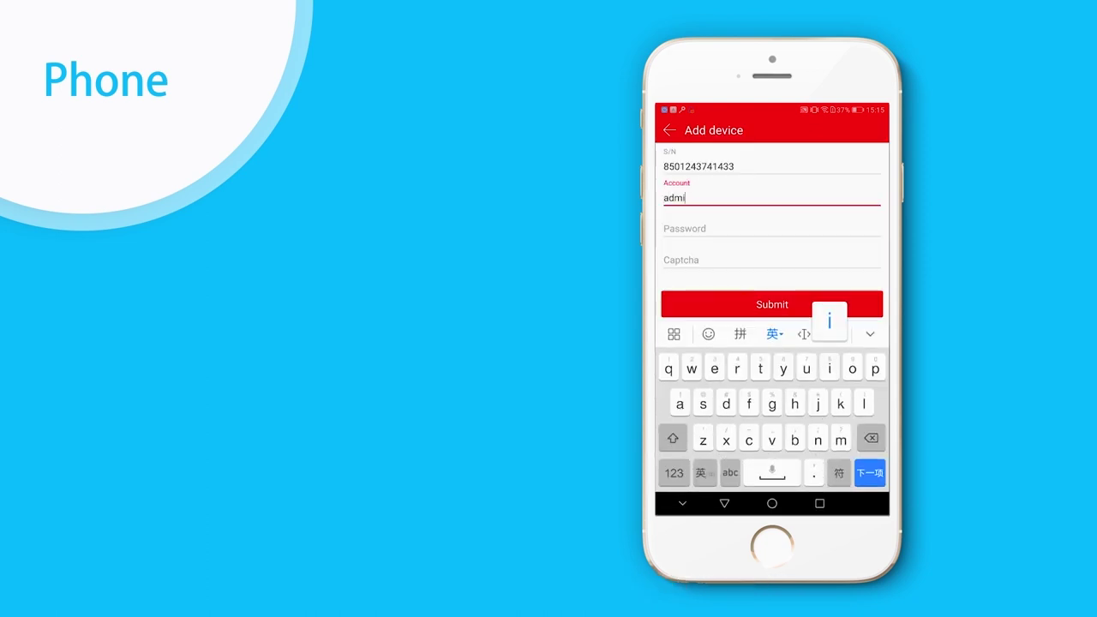
text(n)
click(772, 228)
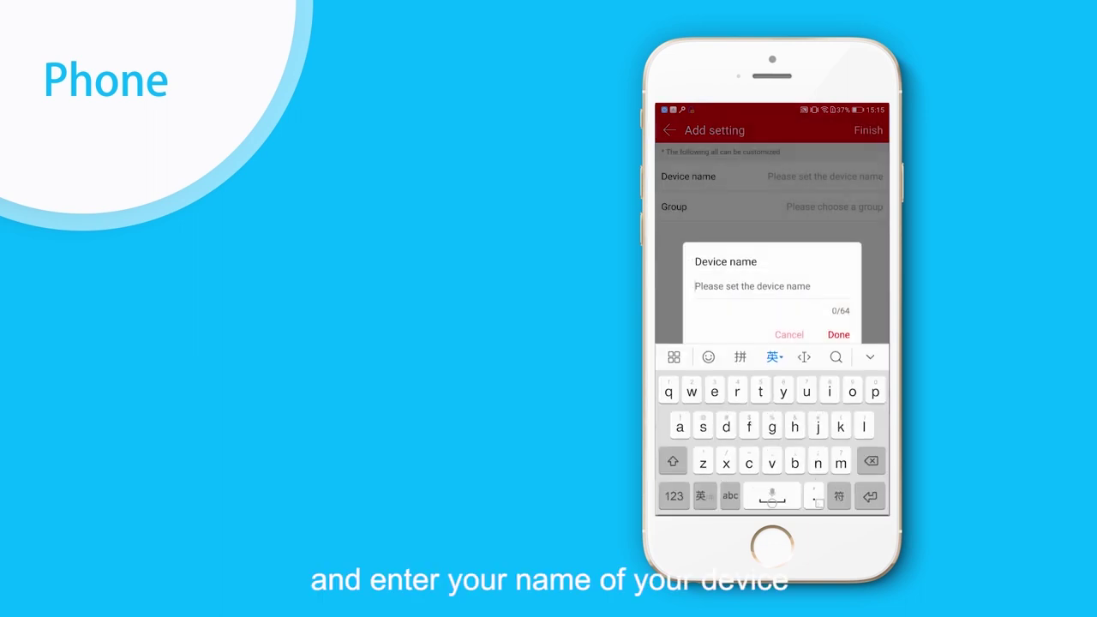
Step: Name the new device sdi, assign it to the My devices group and finish adding it
text(sdi)
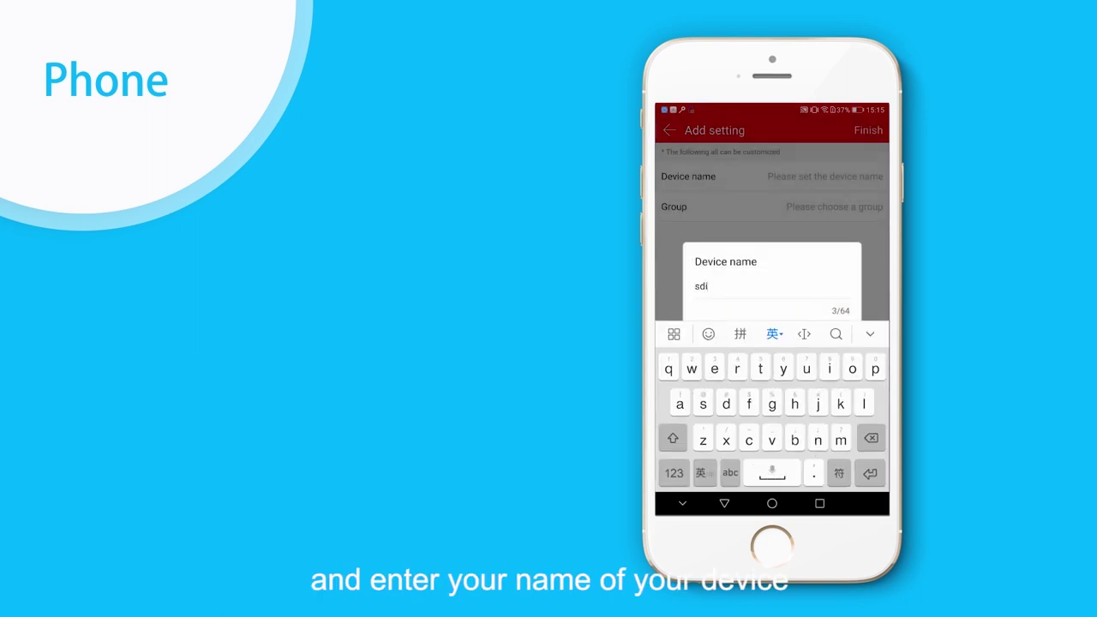
click(870, 333)
click(838, 335)
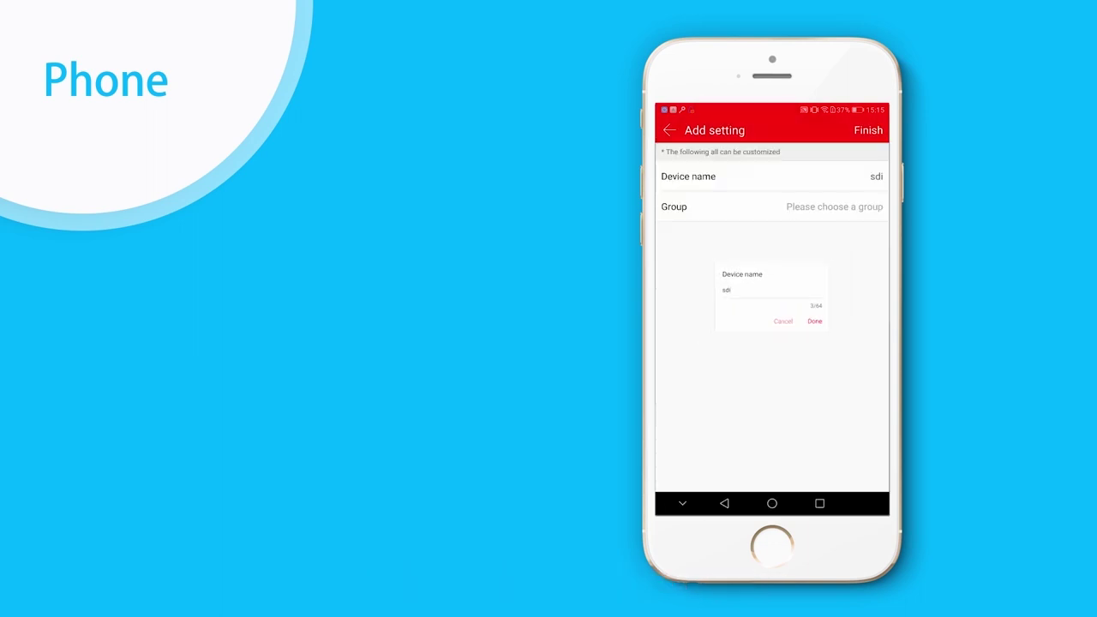
click(848, 206)
click(870, 130)
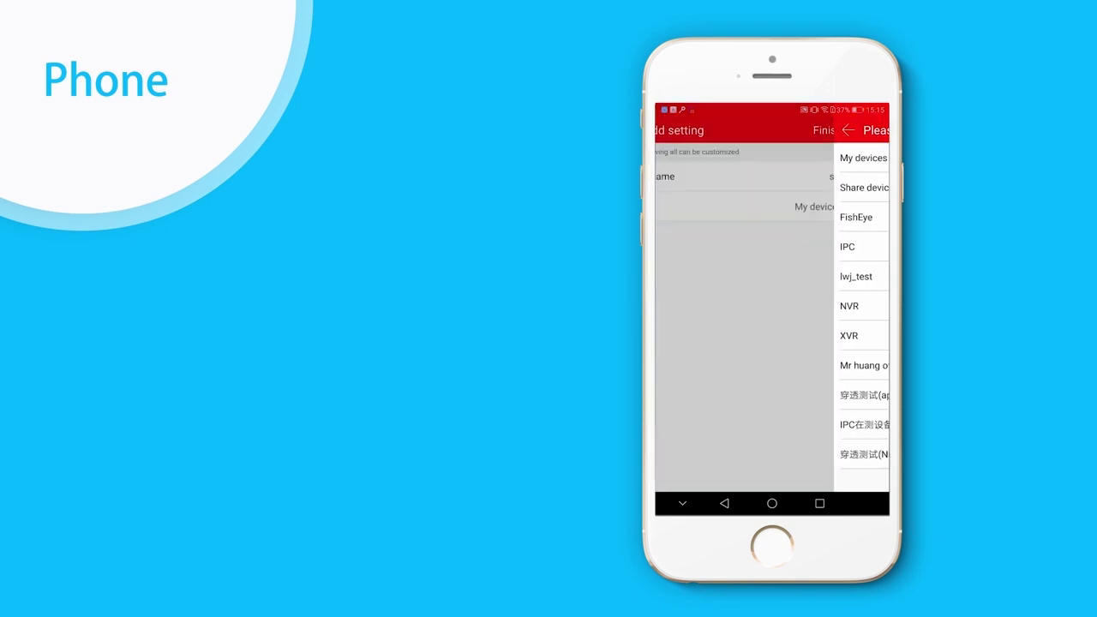
click(866, 130)
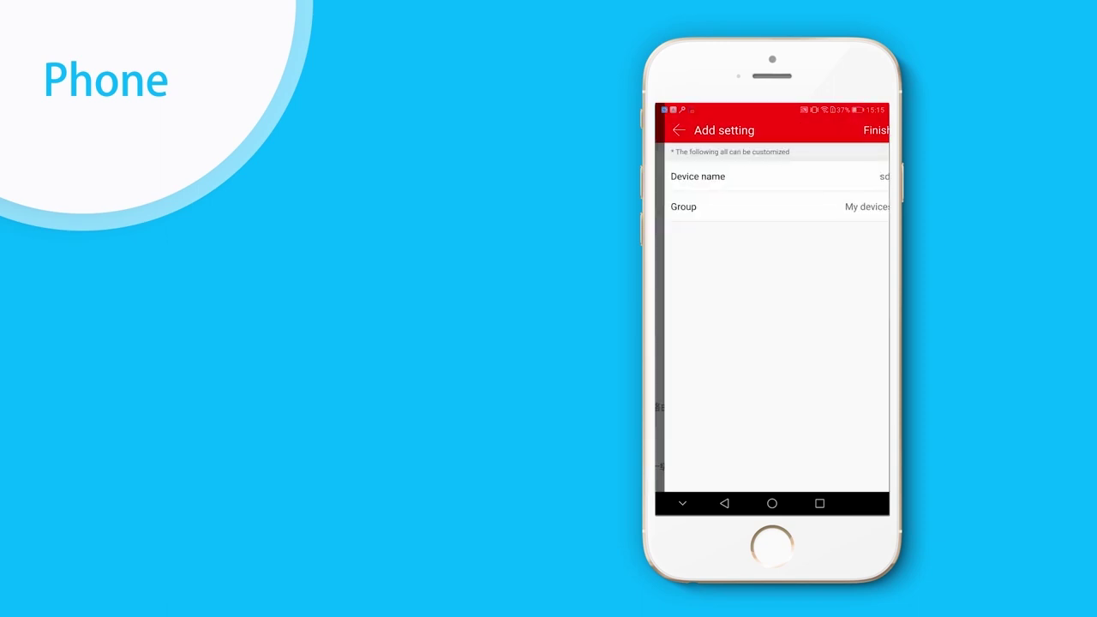
Step: Select channels CH1 and CH3 of the sdi device under My devices and start their real-time view
click(708, 164)
scroll(772, 317, down, 2)
click(876, 320)
click(670, 130)
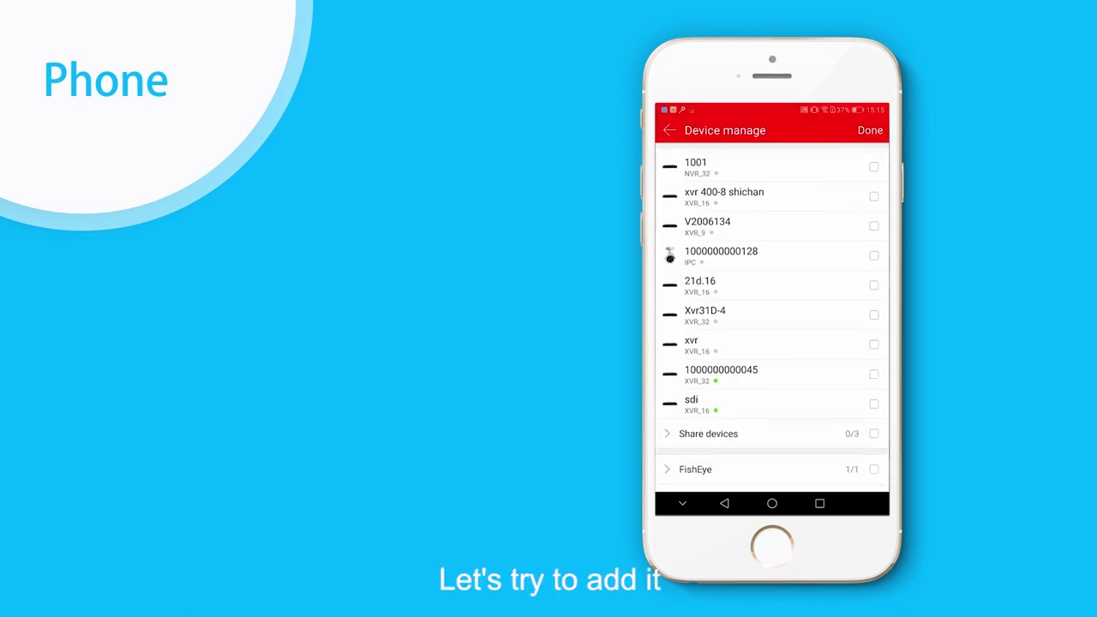
scroll(772, 300, down, 1)
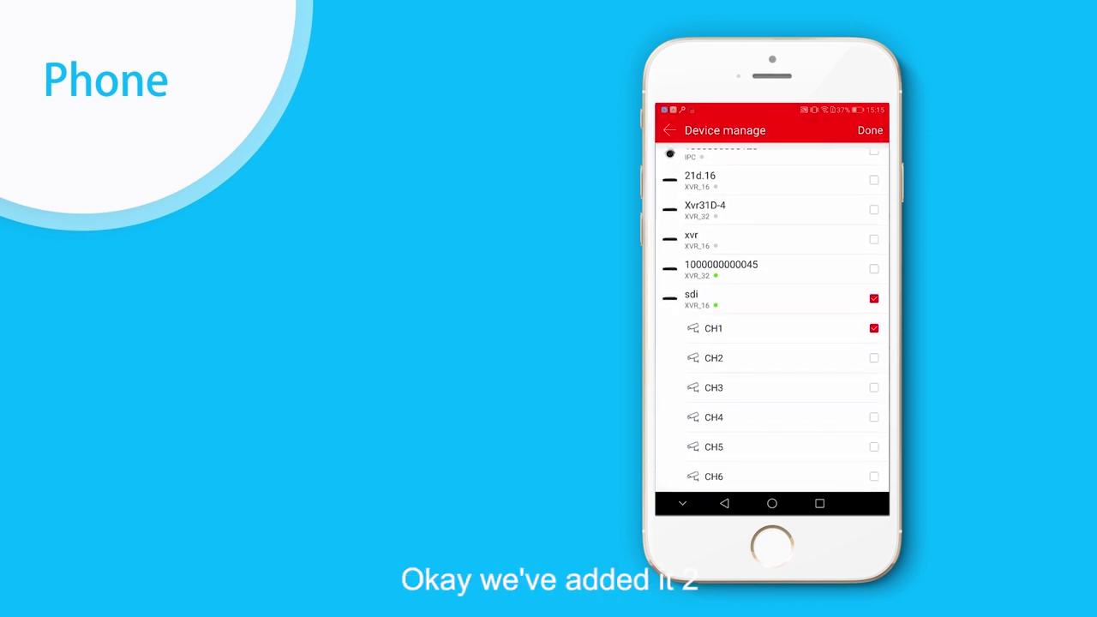
click(874, 388)
click(870, 130)
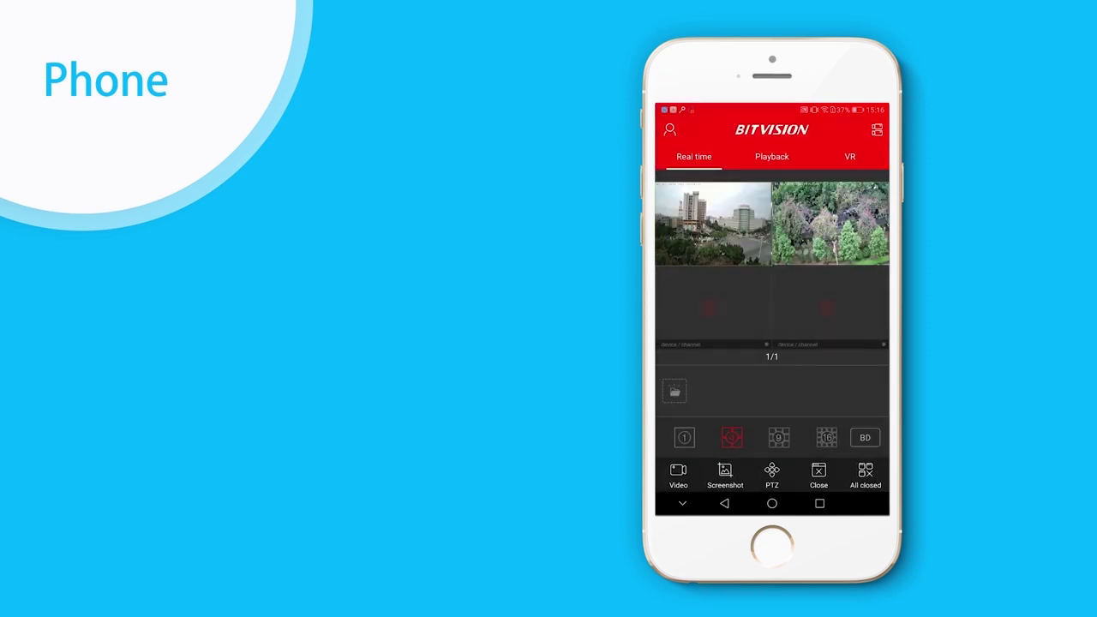
Step: Start playback of channels CH1 and CH3 of the sdi device from the My devices group
click(772, 156)
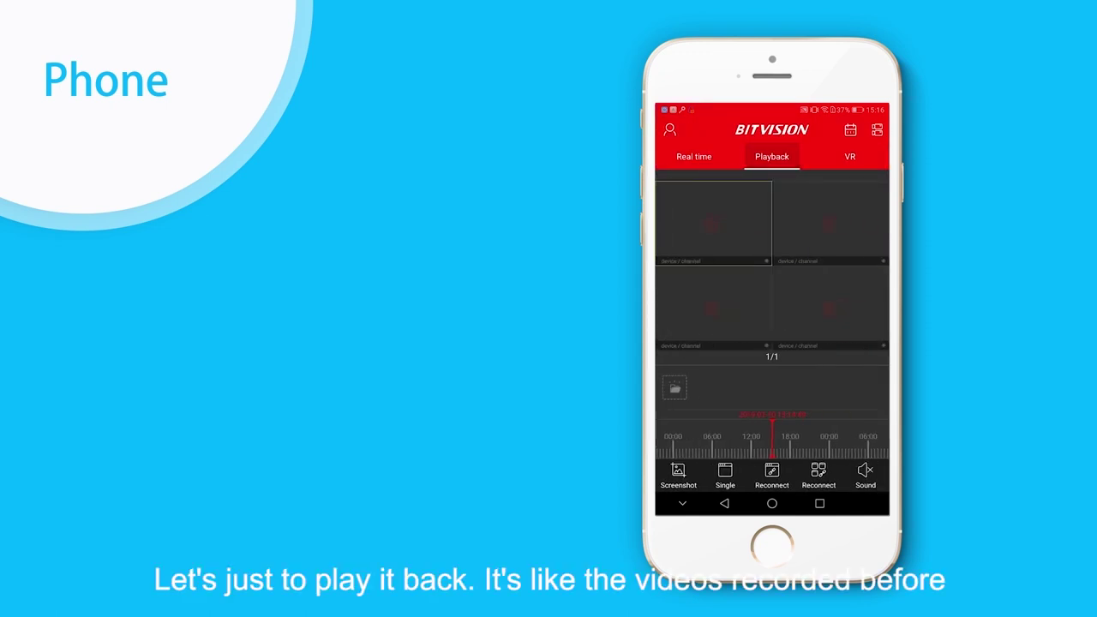
click(713, 223)
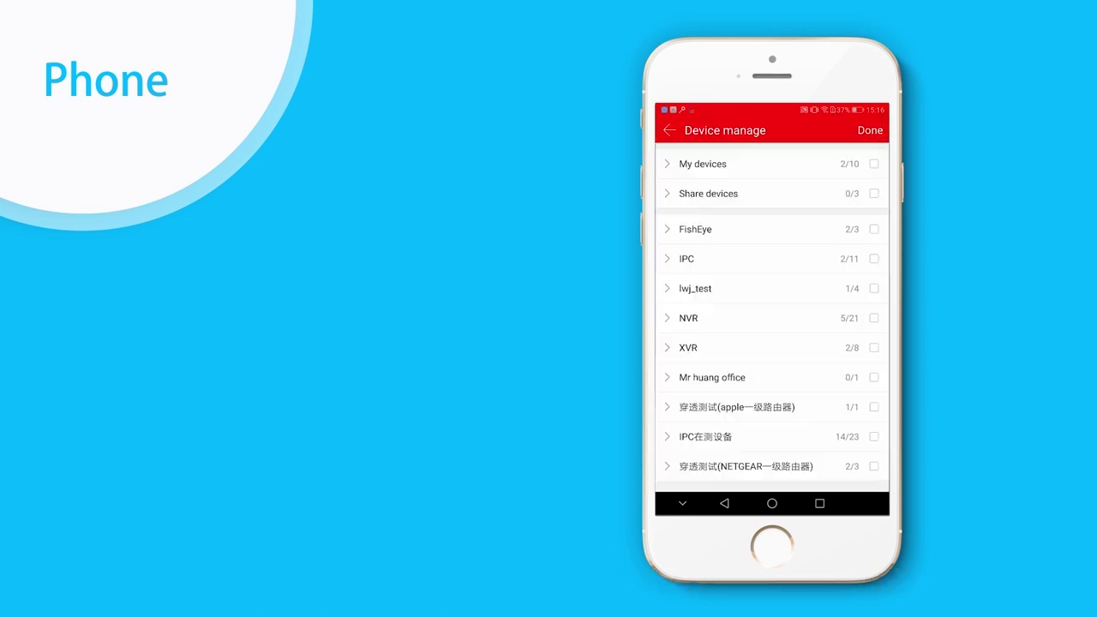
click(686, 164)
scroll(771, 300, down, 3)
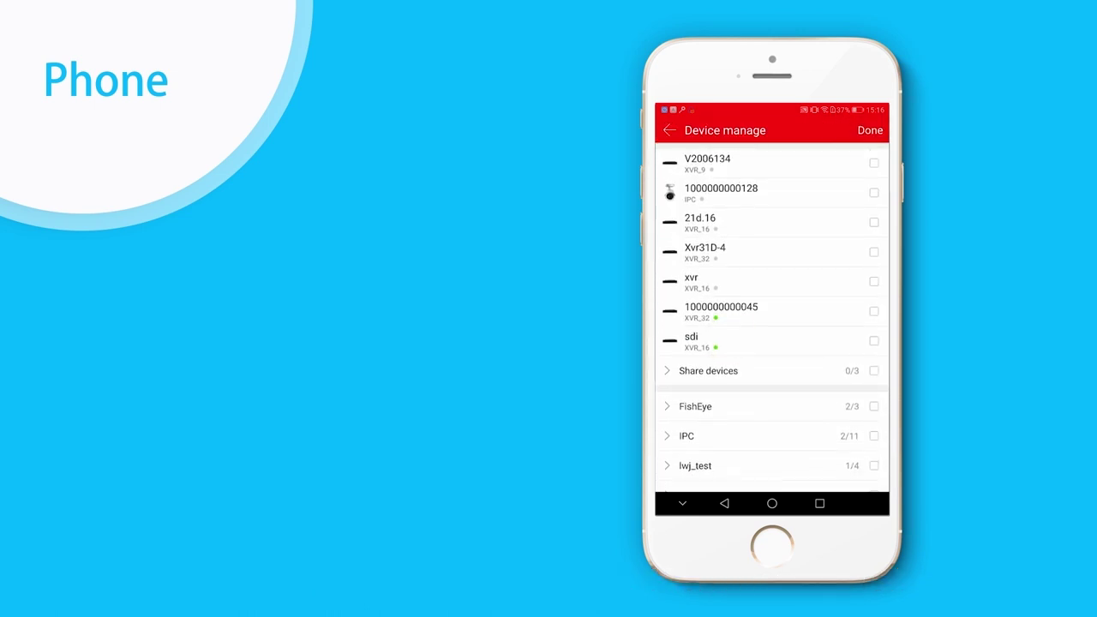
click(694, 344)
click(871, 130)
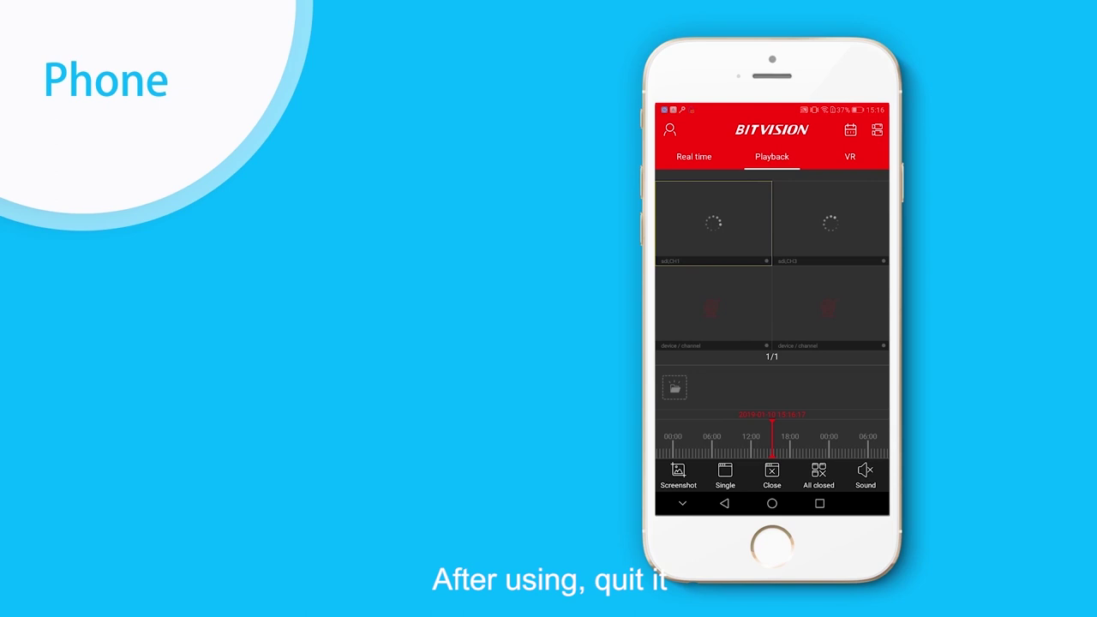